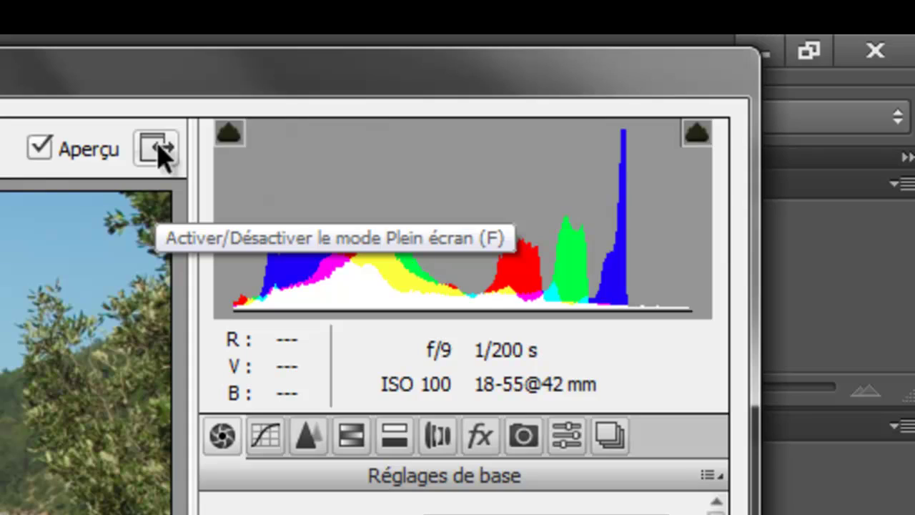
Step: Switch the raw editor to full screen and enable the lens profile corrections for the photo
click(158, 149)
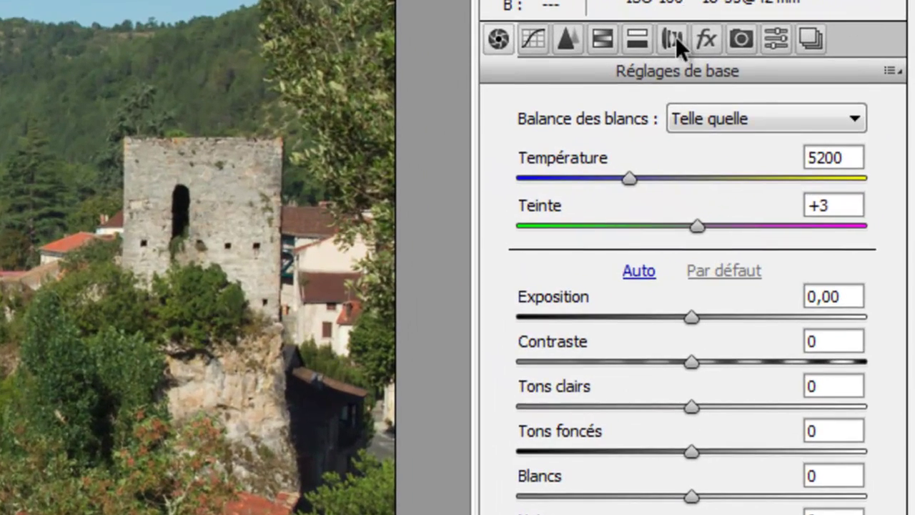
click(801, 138)
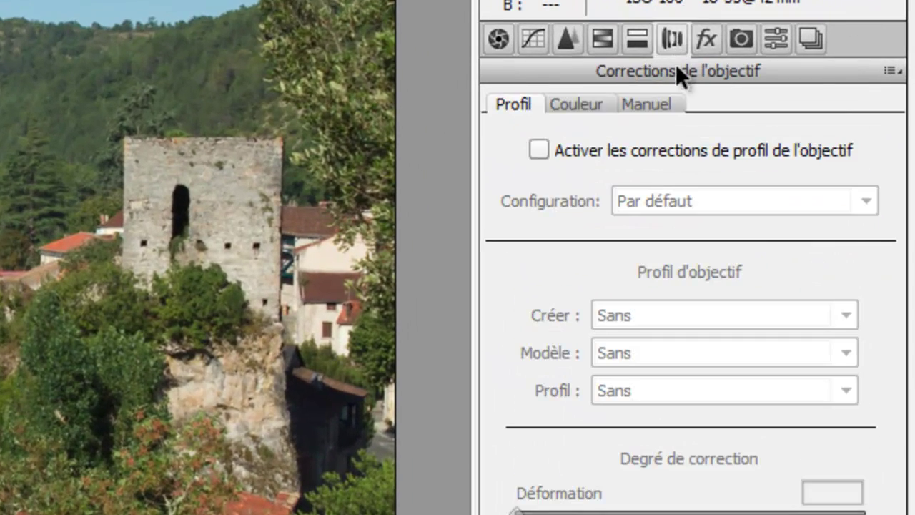
click(539, 150)
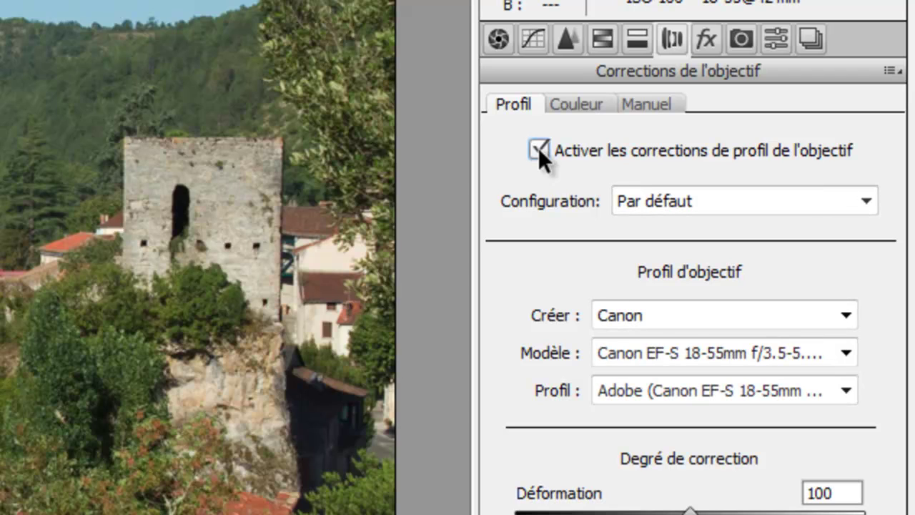
click(545, 142)
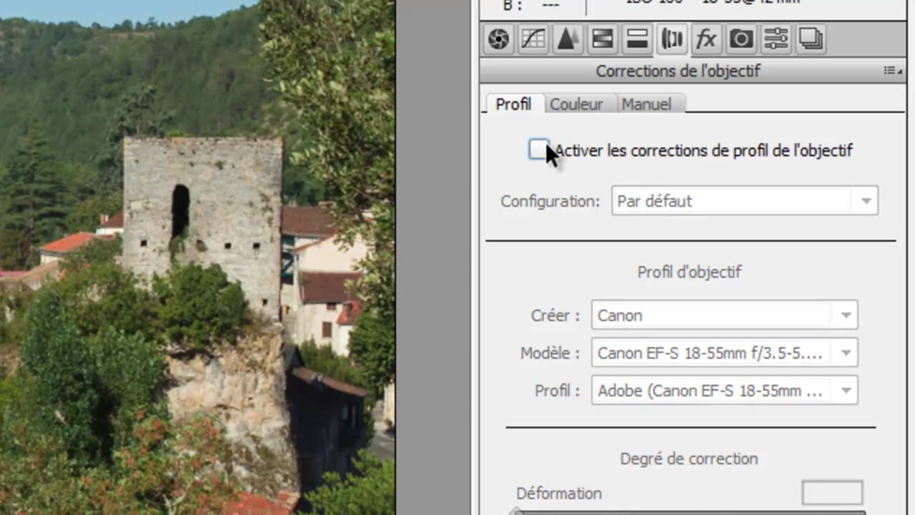
click(546, 142)
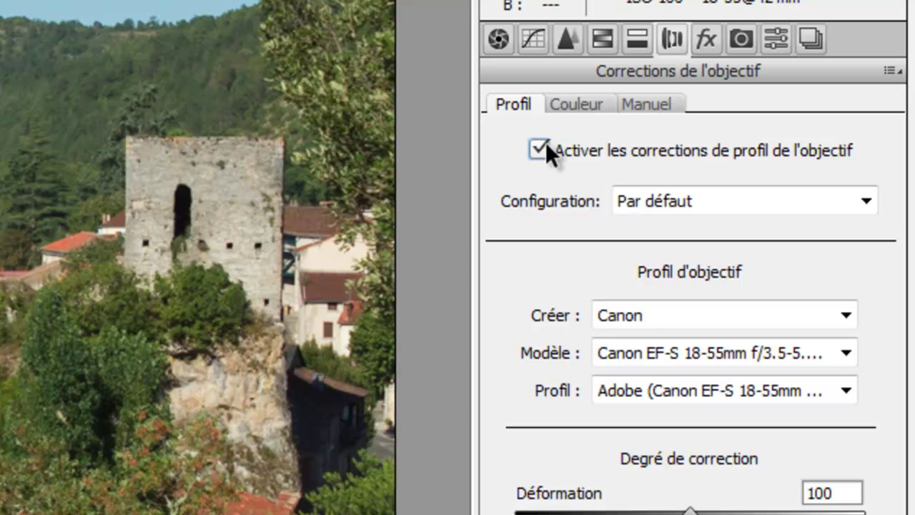
Step: Straighten the photo along the top edge of the stone tower and apply the resulting crop
click(498, 39)
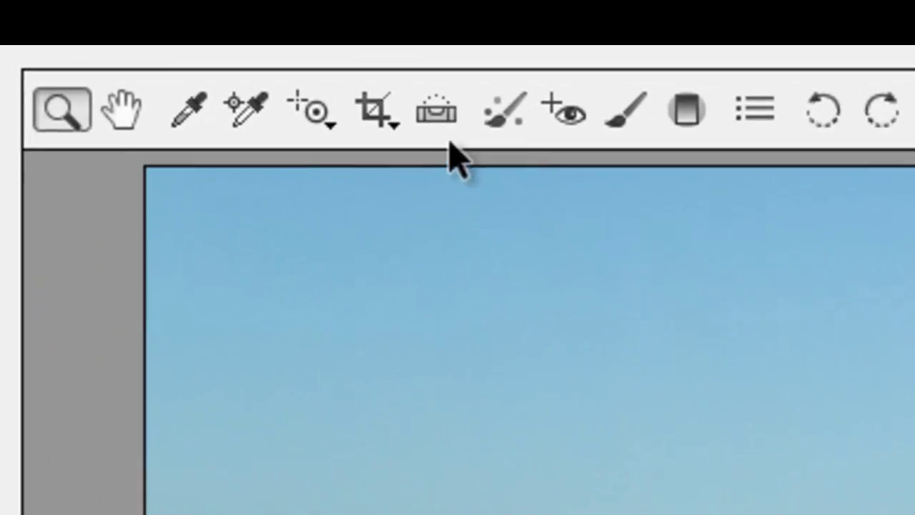
click(211, 54)
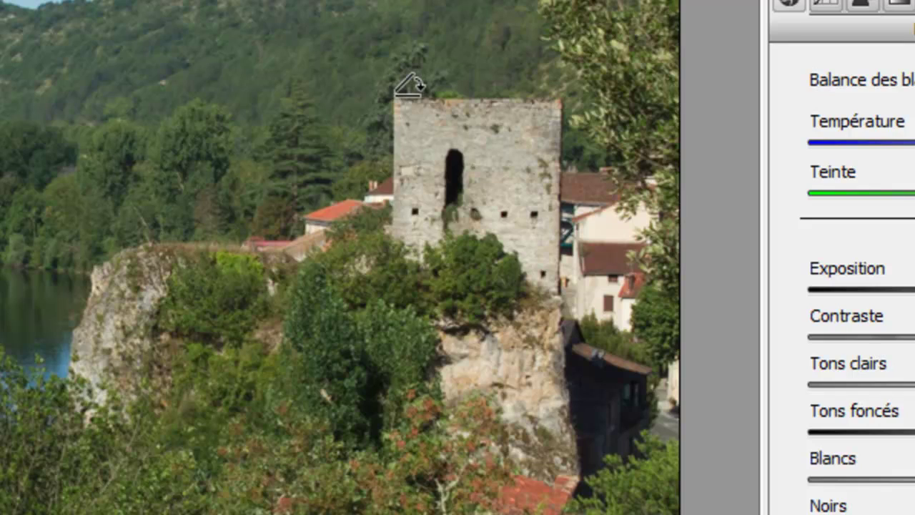
drag(394, 98, 562, 93)
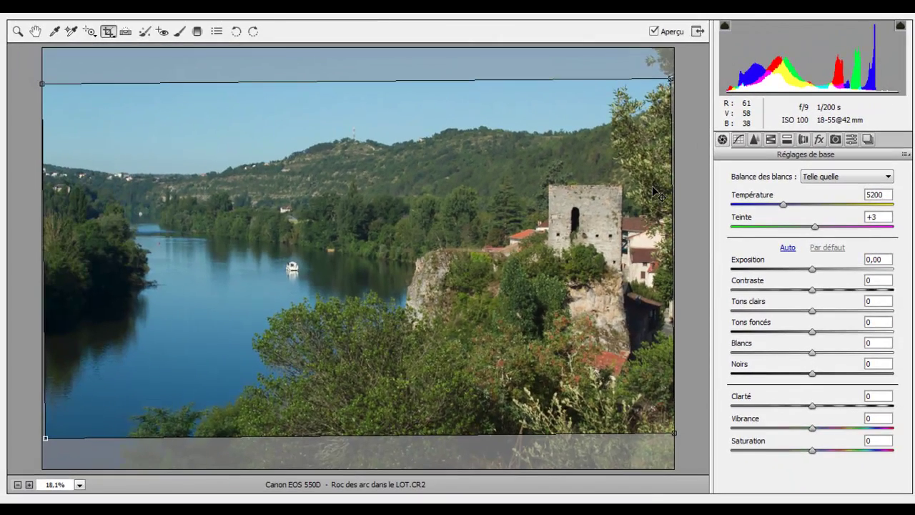
key(z)
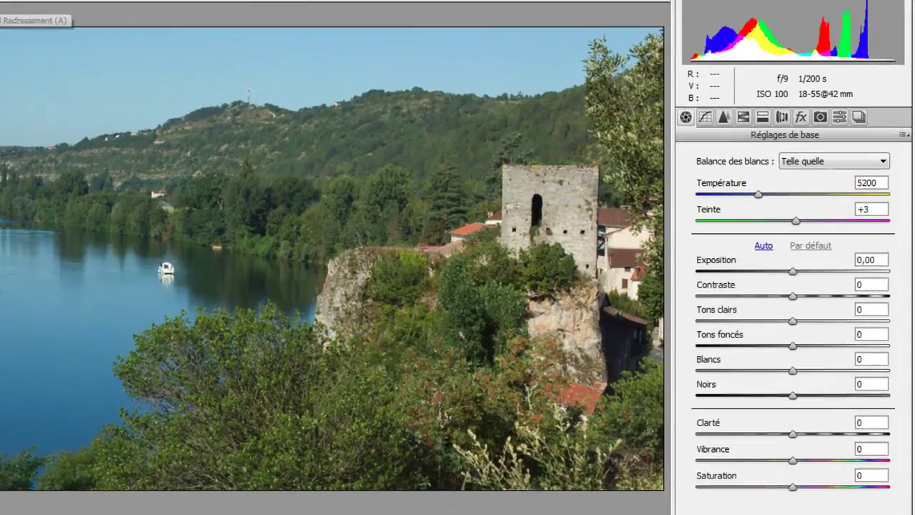
Step: Straighten the photo again along the tower's left vertical edge and apply the crop
click(125, 32)
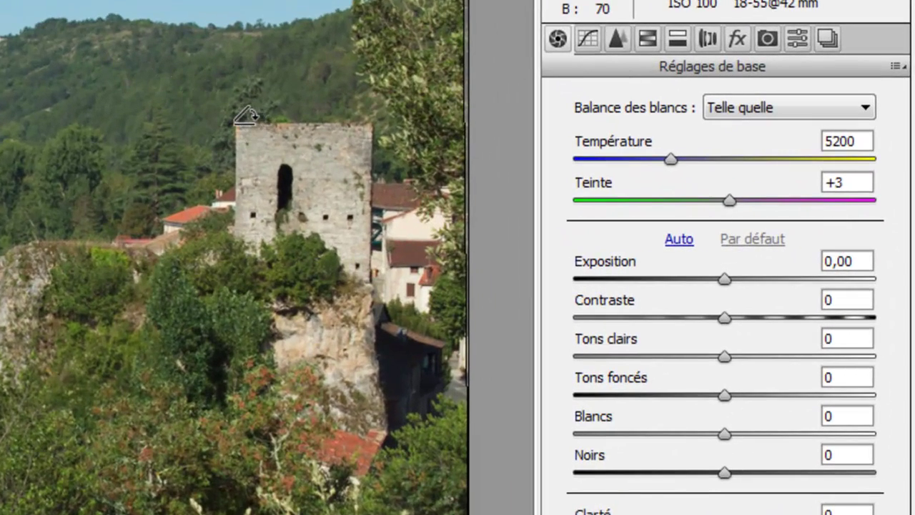
drag(238, 123, 240, 243)
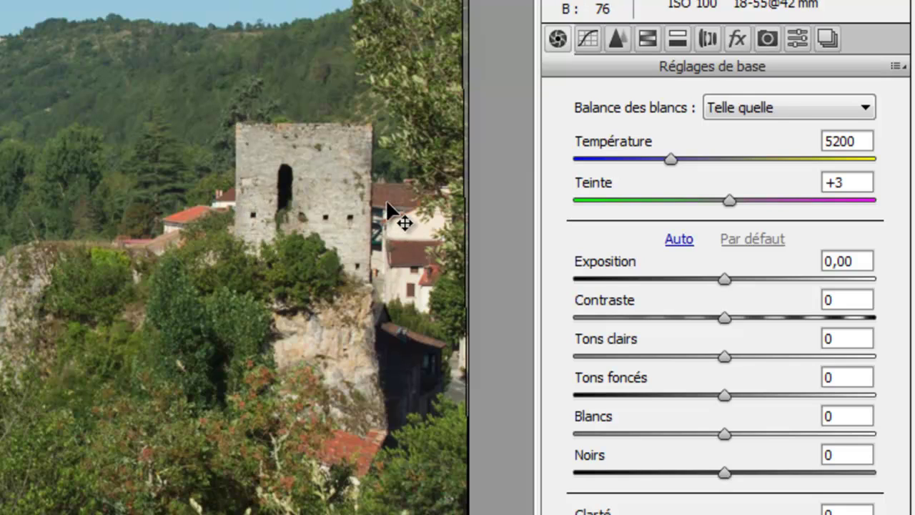
key(Return)
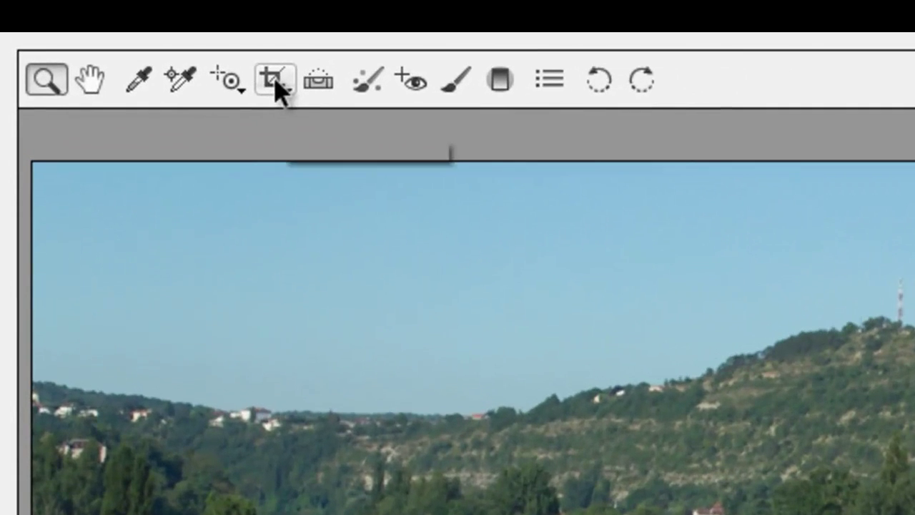
Step: Set the crop ratio to 2 à 3 and reposition the crop frame to include the tower and trees
click(276, 82)
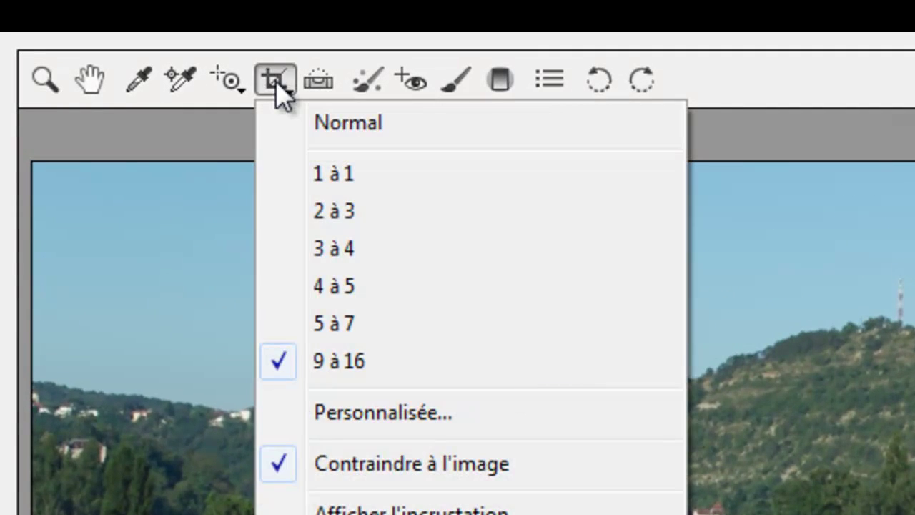
click(276, 82)
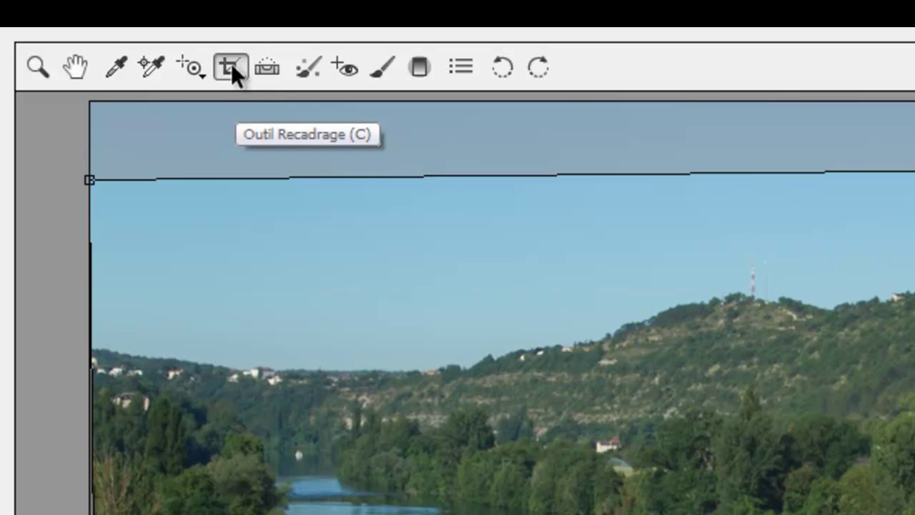
click(232, 66)
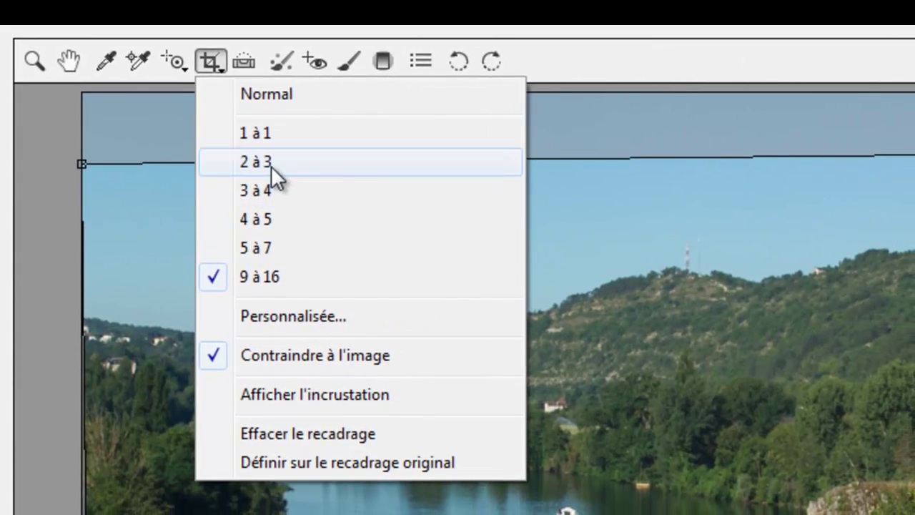
click(271, 166)
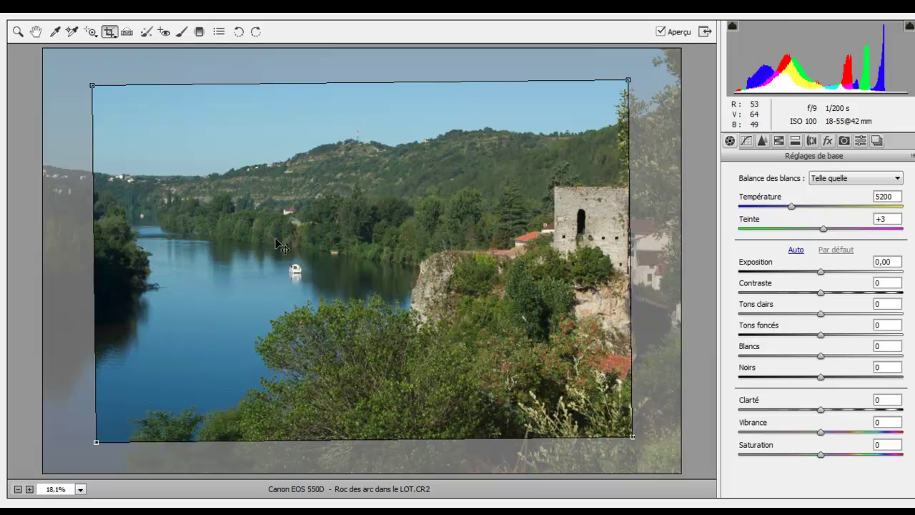
drag(279, 240, 366, 198)
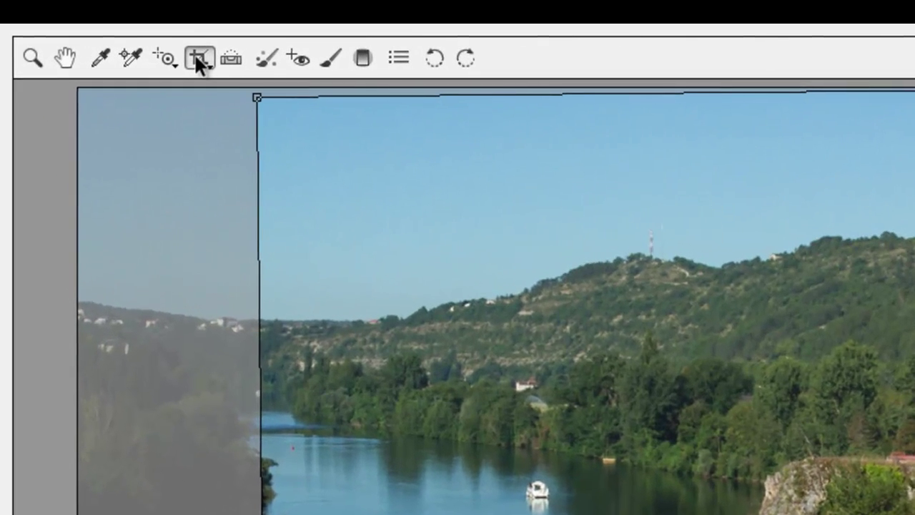
Step: Set the crop ratio to 9 à 16 and reposition the crop frame over the river and tower
click(109, 31)
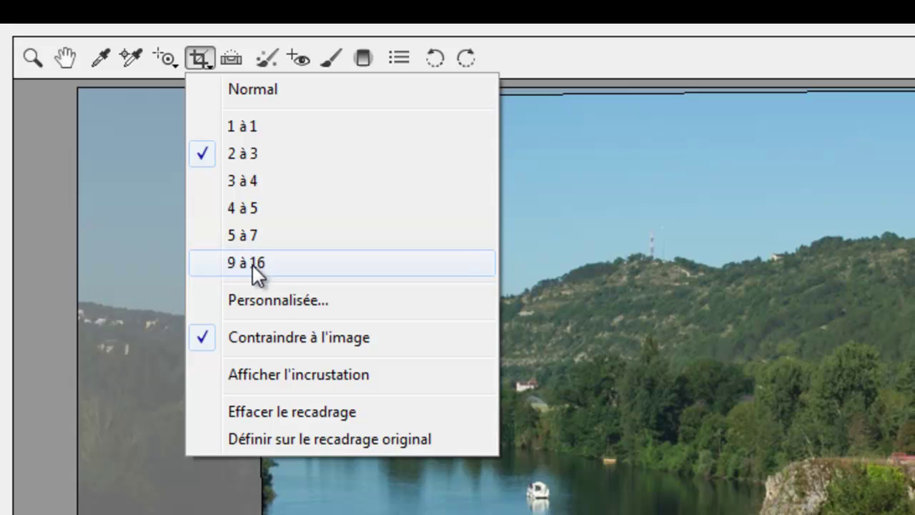
click(251, 263)
drag(533, 242, 533, 219)
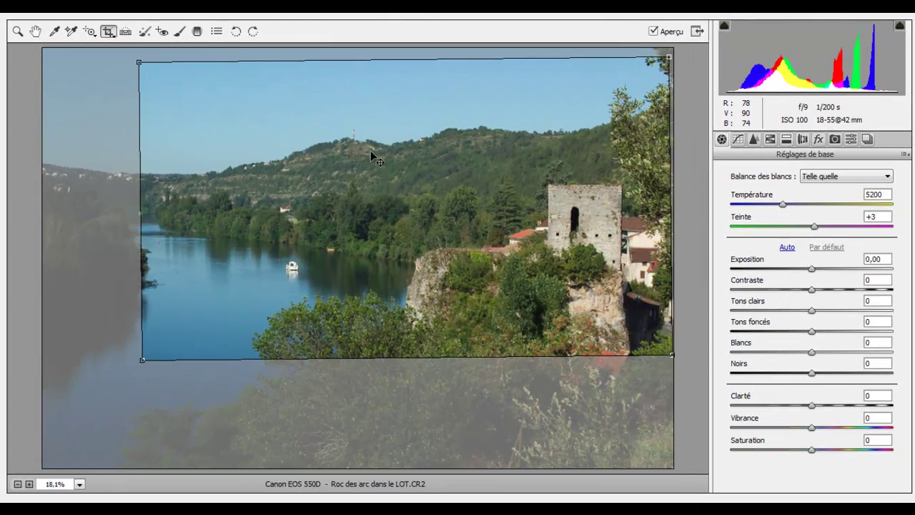
mouse_move(369, 148)
mouse_down()
mouse_move(364, 170)
mouse_move(374, 164)
mouse_move(339, 160)
mouse_move(372, 159)
mouse_up()
drag(501, 189, 513, 171)
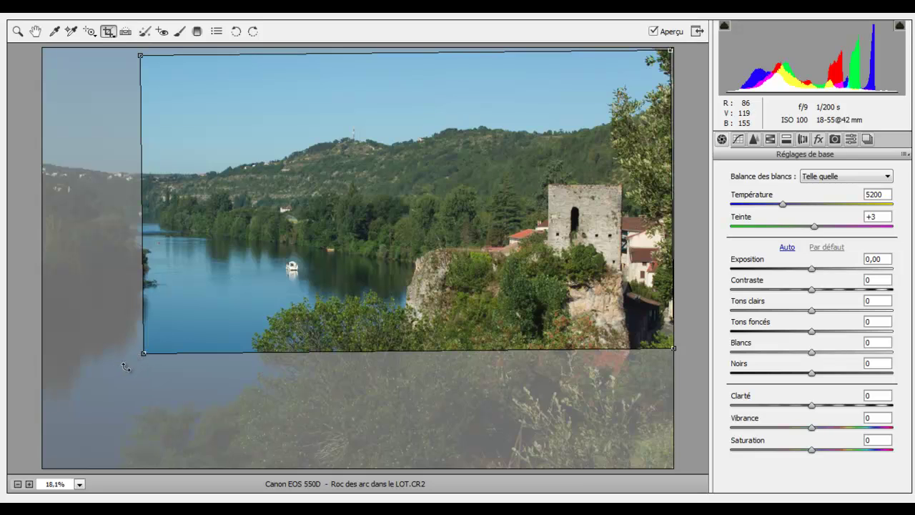
drag(269, 265, 272, 272)
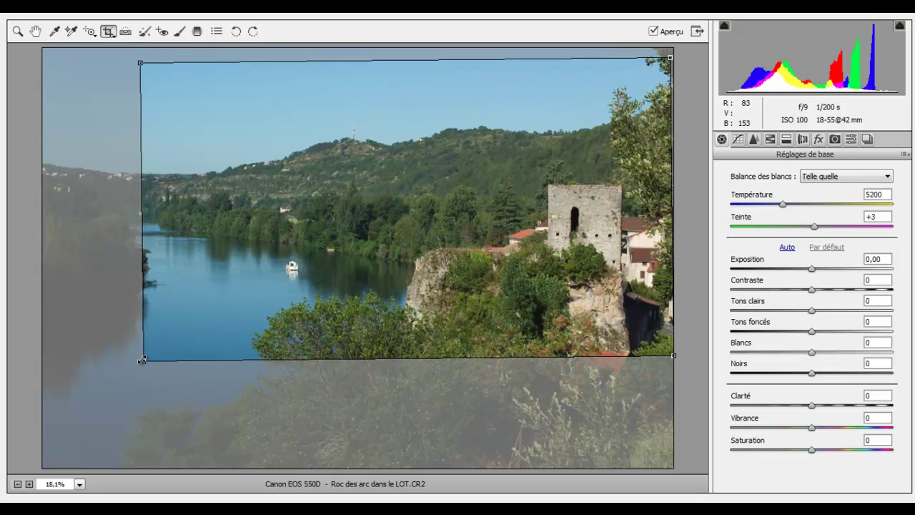
Step: Enlarge the crop frame from its lower-left corner to include more of the river, and apply the crop
drag(136, 372, 64, 399)
drag(201, 319, 521, 207)
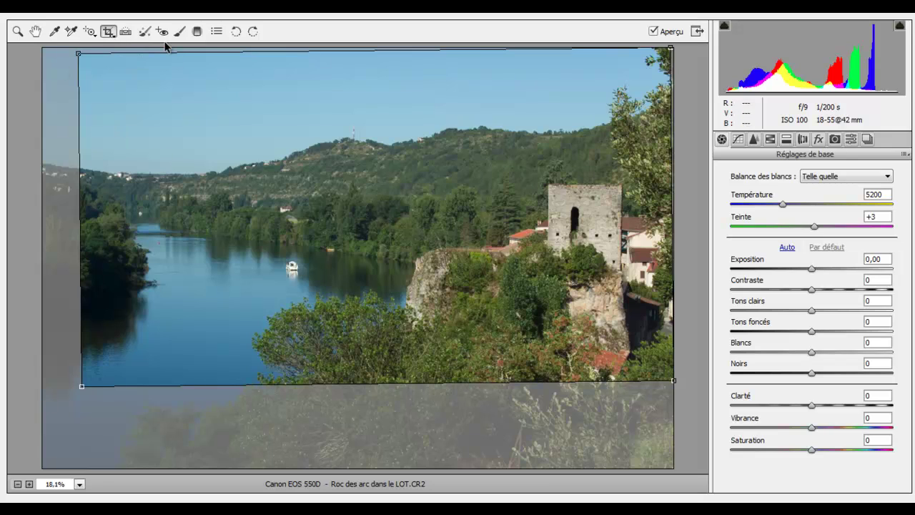
key(z)
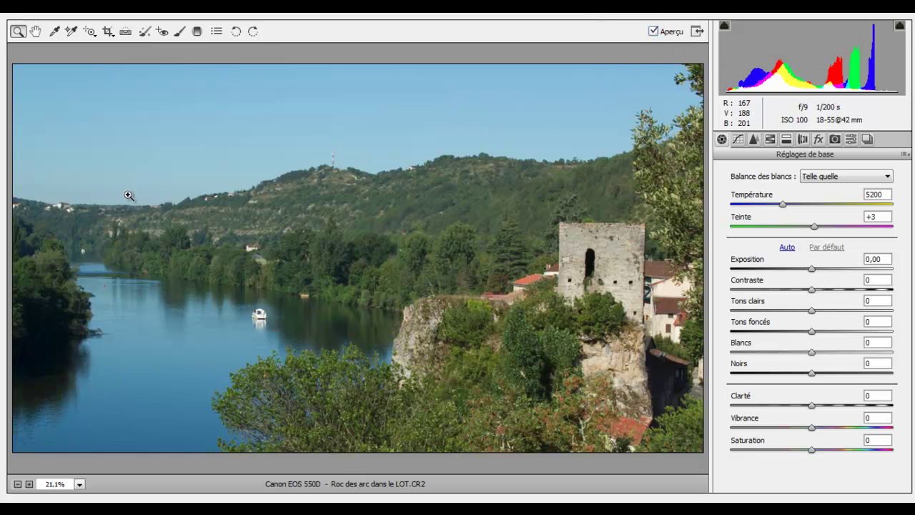
click(657, 32)
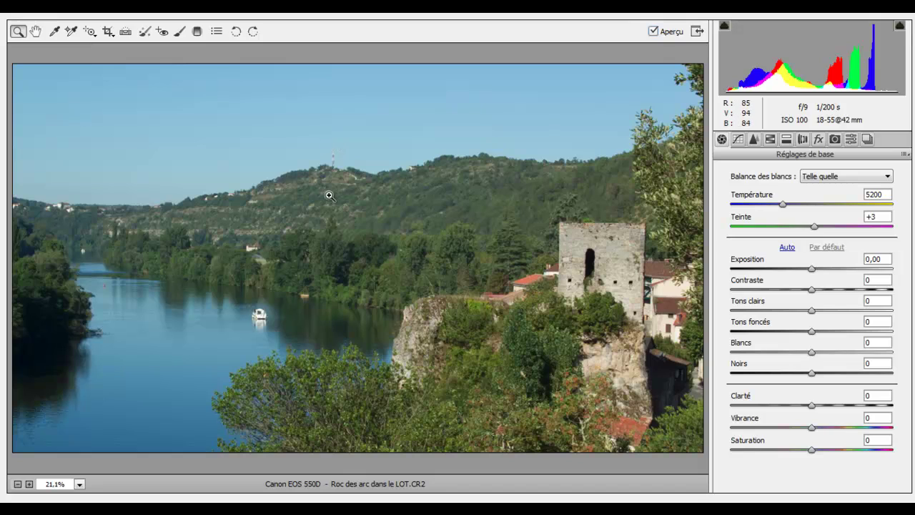
click(145, 33)
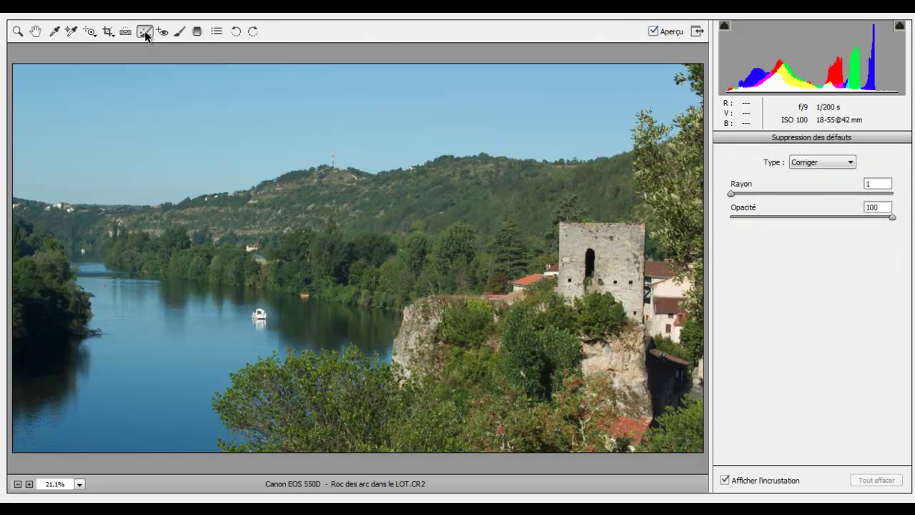
click(16, 33)
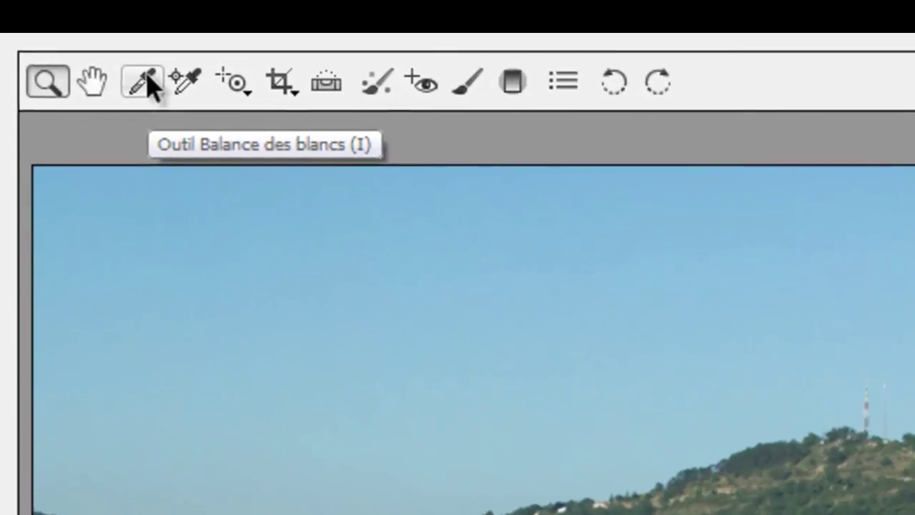
Step: Set the white balance by sampling the white boat on the river, and raise the temperature to 5850
click(147, 82)
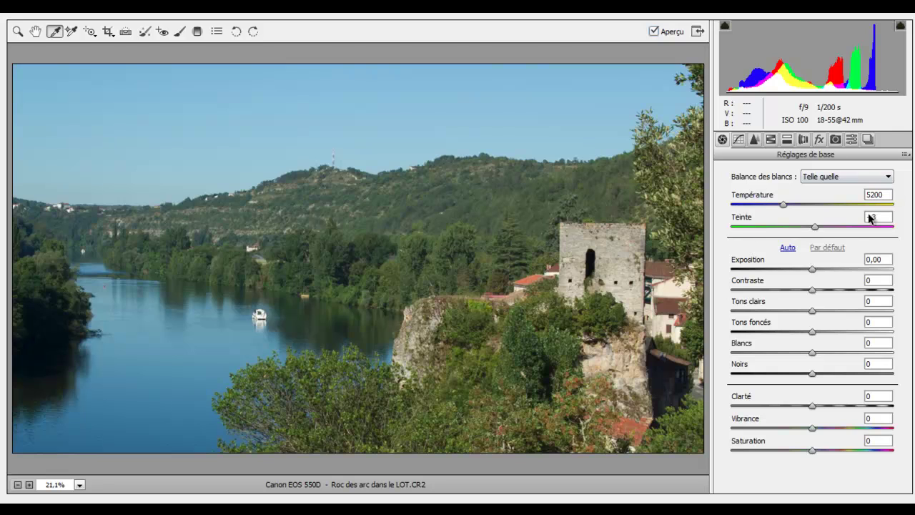
click(268, 309)
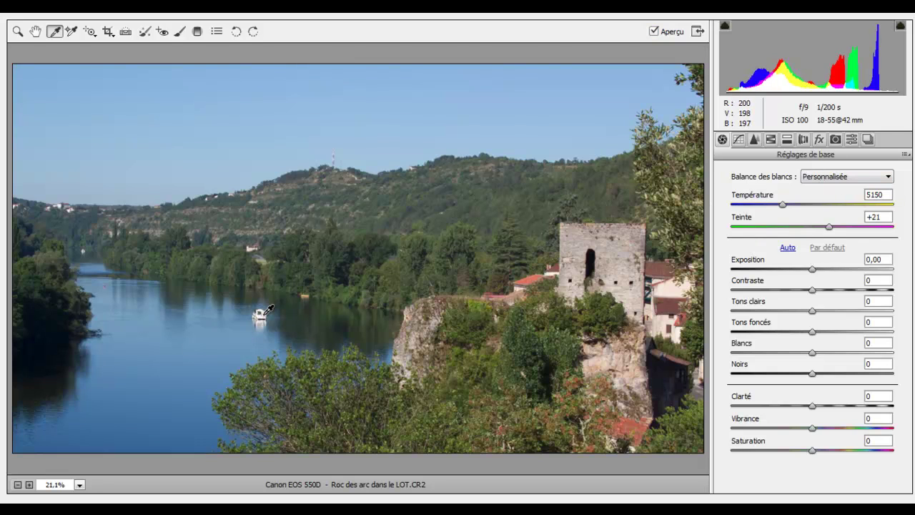
click(267, 312)
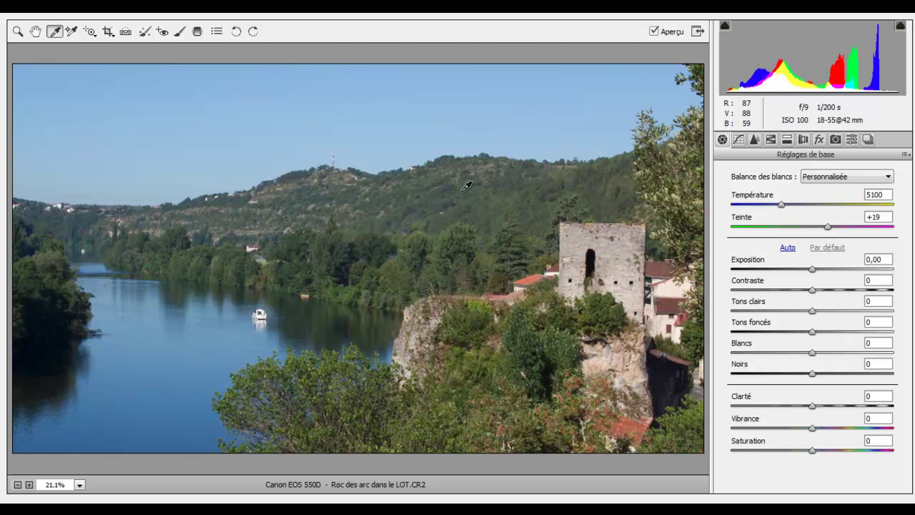
drag(781, 204, 797, 209)
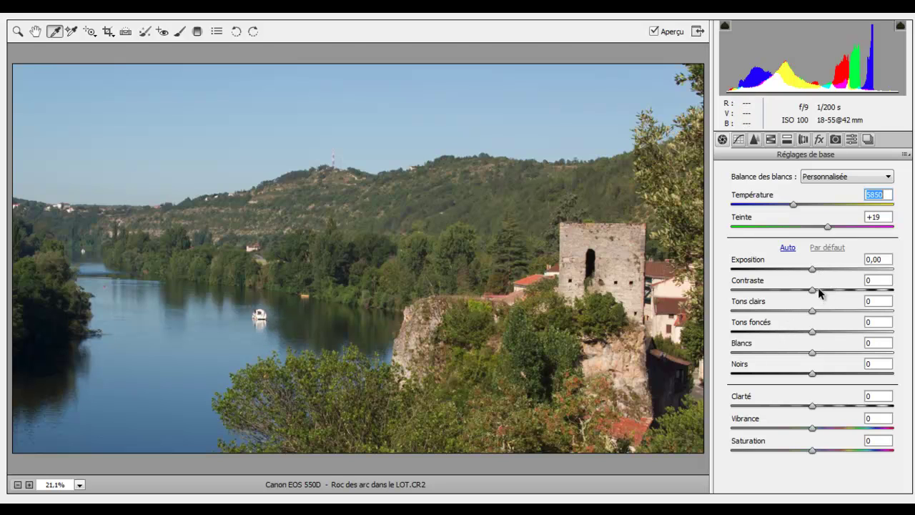
Step: Try a contrast of +15 on the photo and set it back to 0
drag(813, 289, 828, 293)
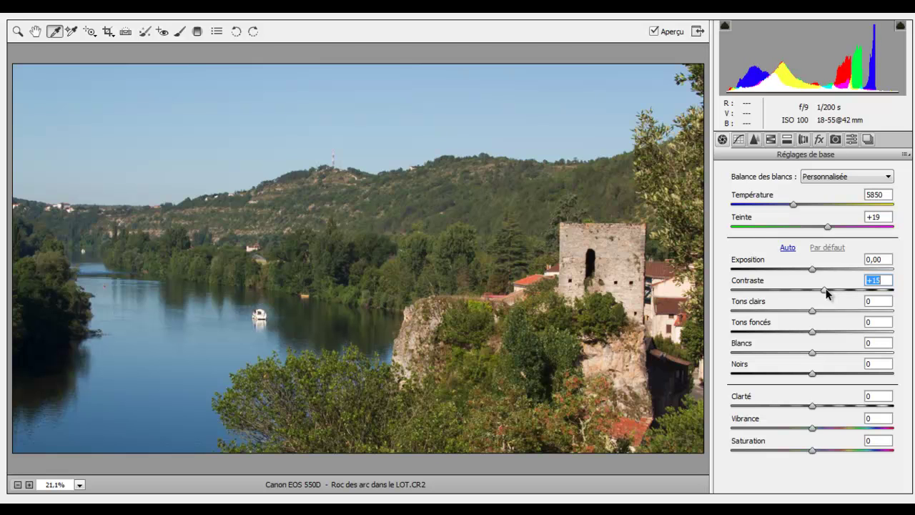
drag(828, 293, 816, 294)
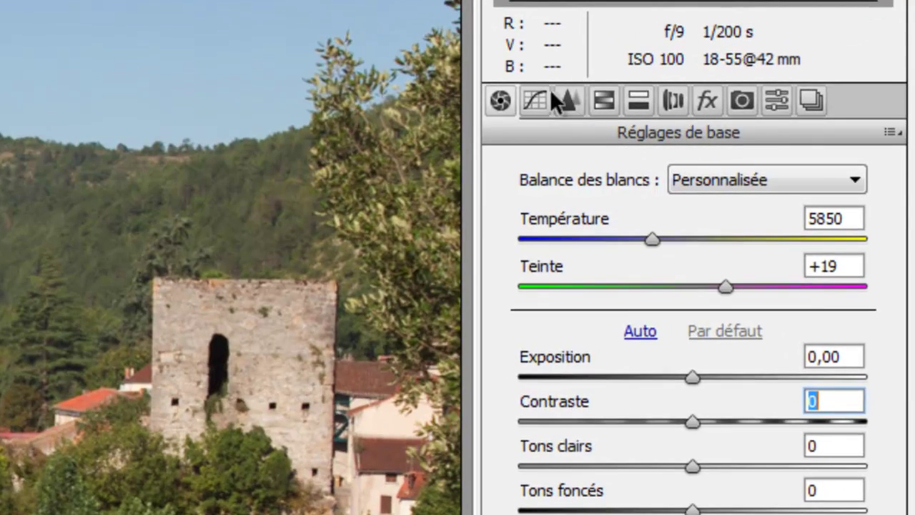
Step: Apply the Contraste moyen preset to the photo's point tone curve
click(739, 139)
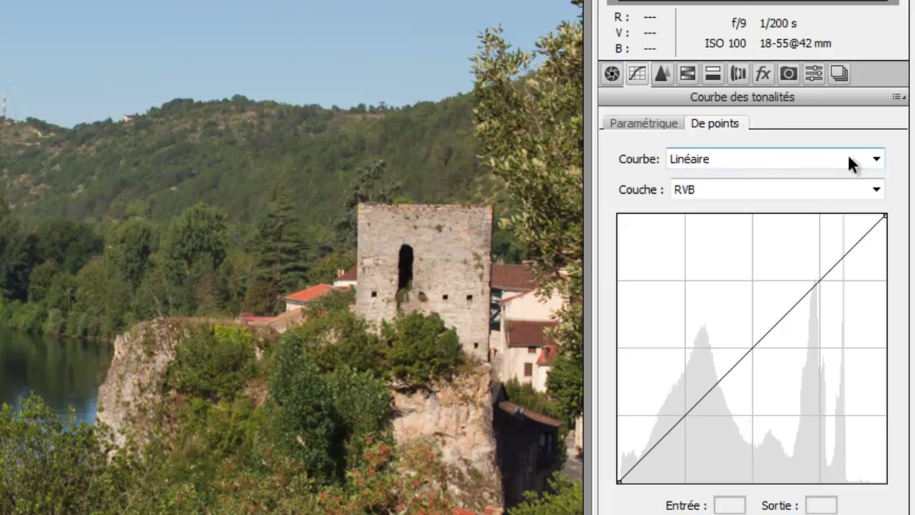
click(876, 159)
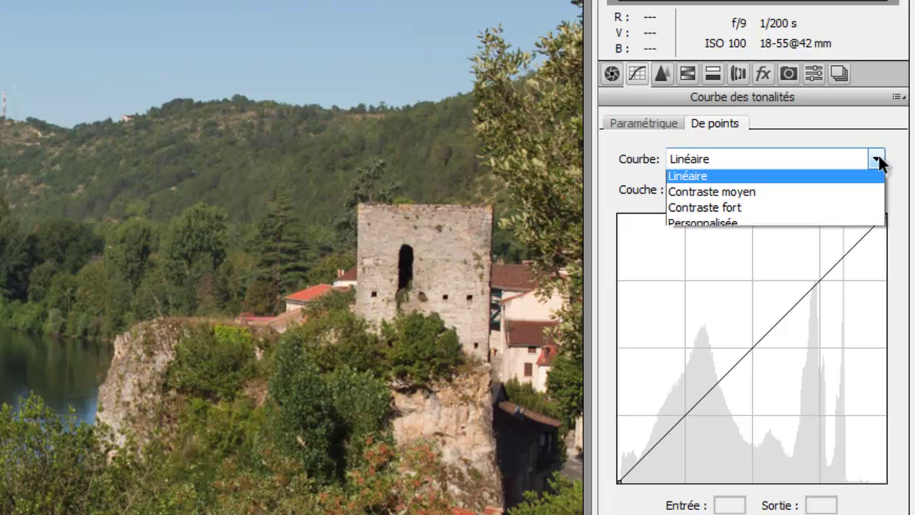
click(855, 191)
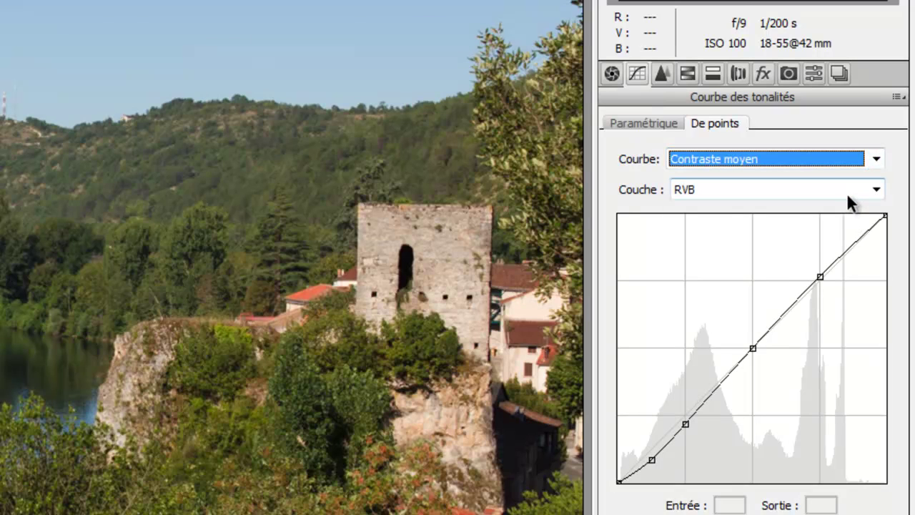
Step: Try the Contraste fort preset on the point tone curve and return to Contraste moyen
click(873, 162)
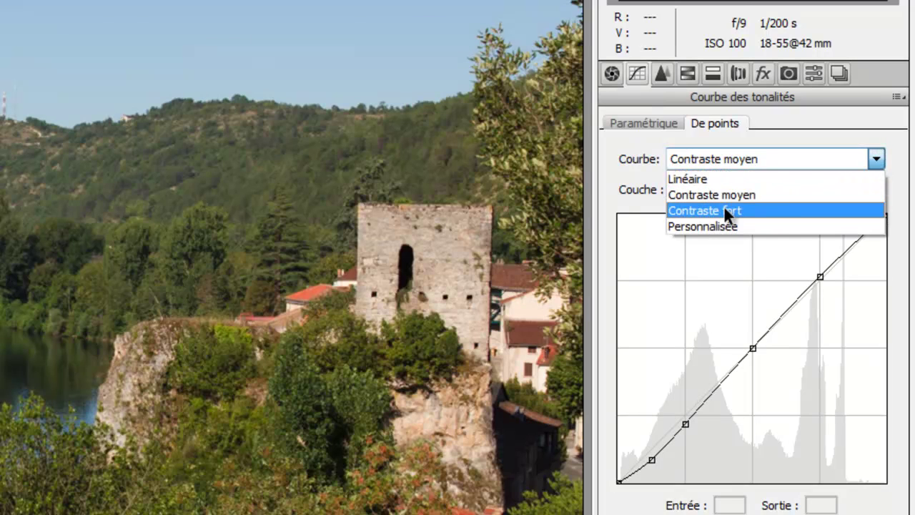
click(725, 210)
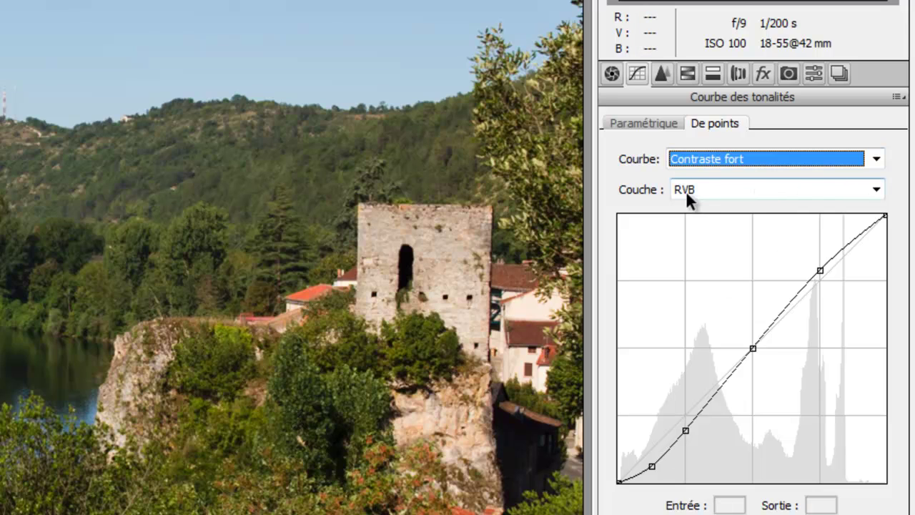
click(876, 161)
click(797, 193)
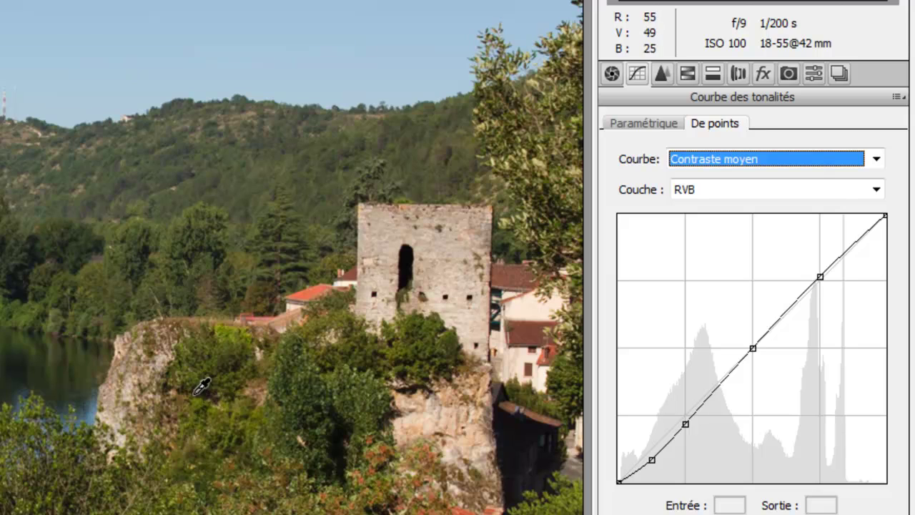
Step: Set the photo's contrast to +3 and, checking the white boat up close, lower the whites to -8
click(613, 72)
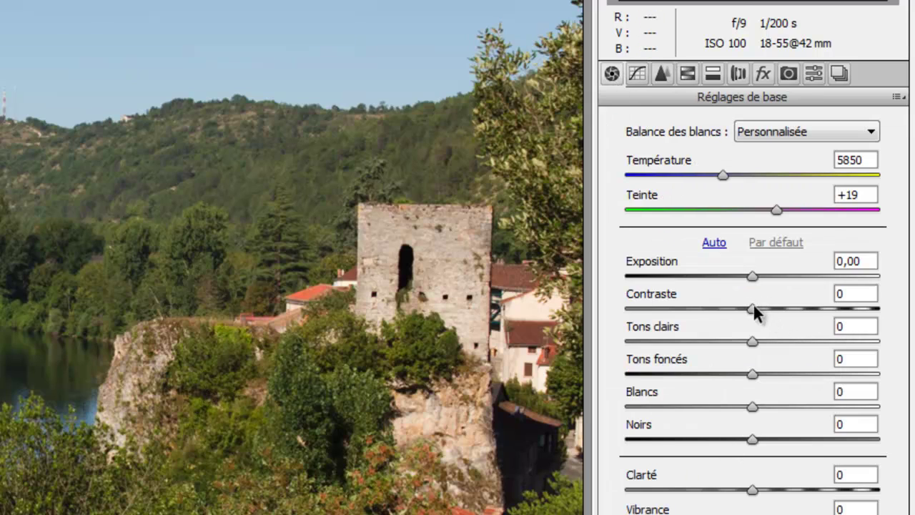
mouse_move(754, 307)
mouse_down()
mouse_move(782, 303)
mouse_move(759, 310)
mouse_up()
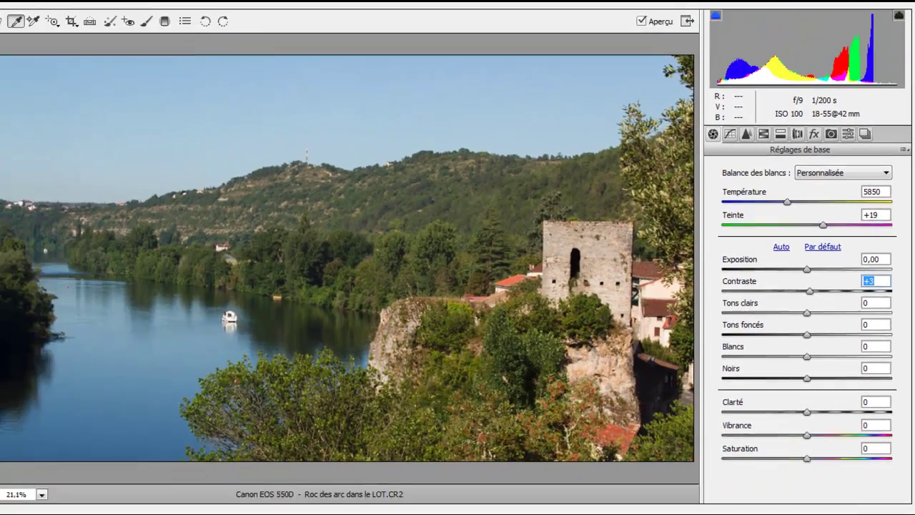
click(18, 30)
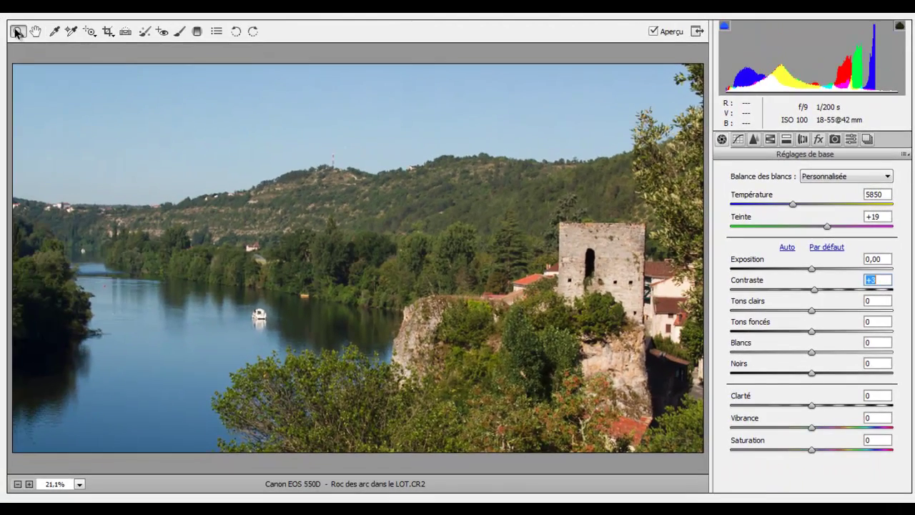
click(235, 325)
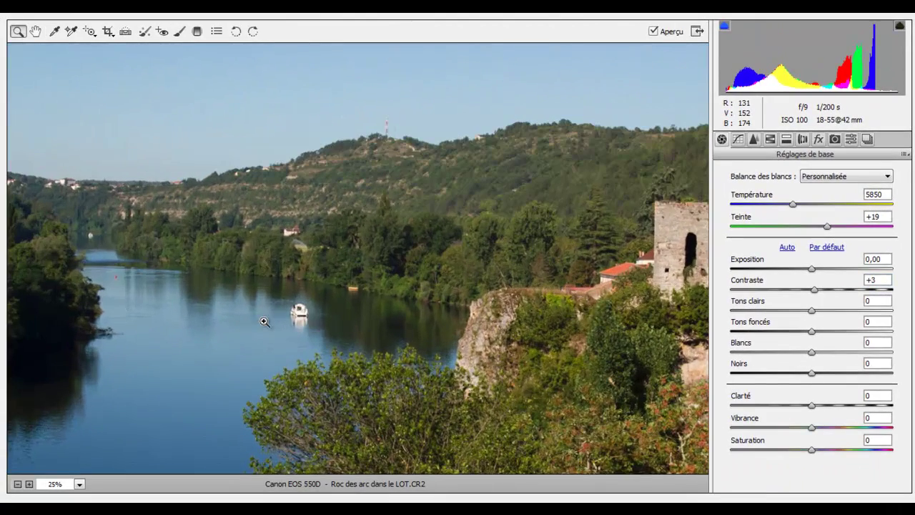
click(304, 318)
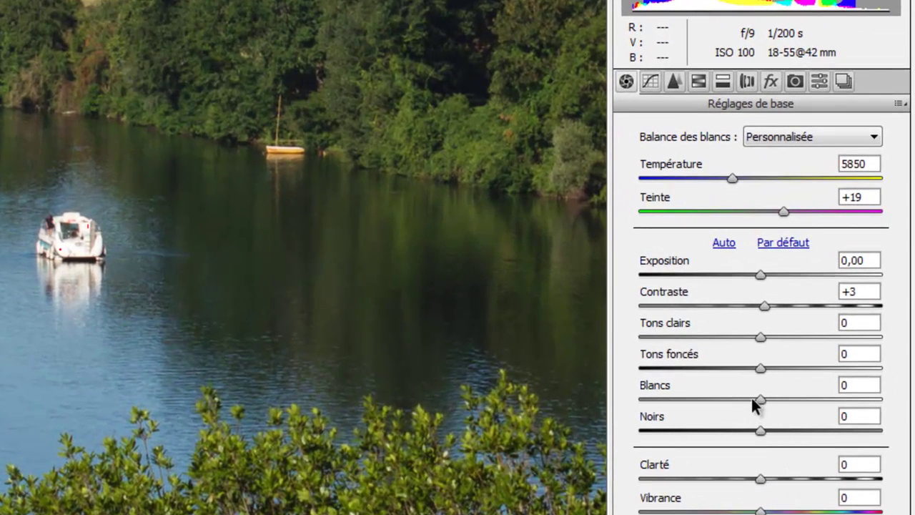
drag(762, 395, 748, 395)
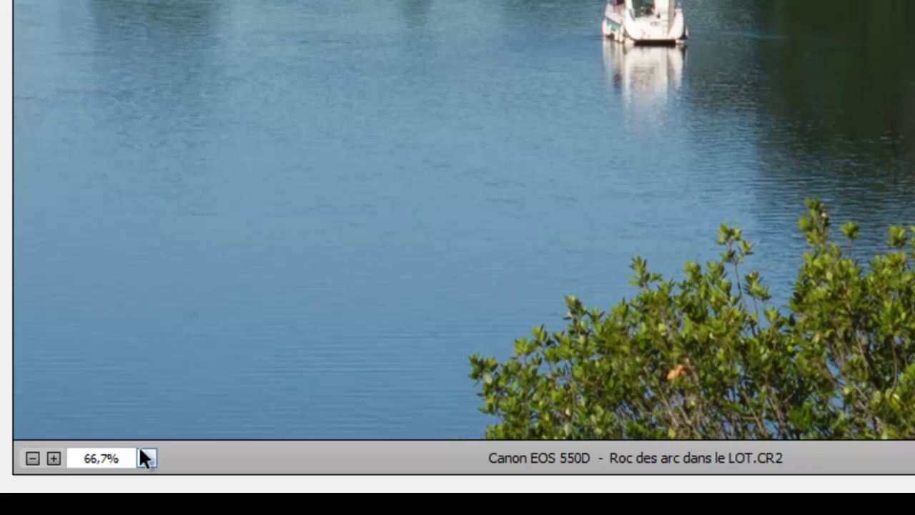
click(80, 484)
click(72, 467)
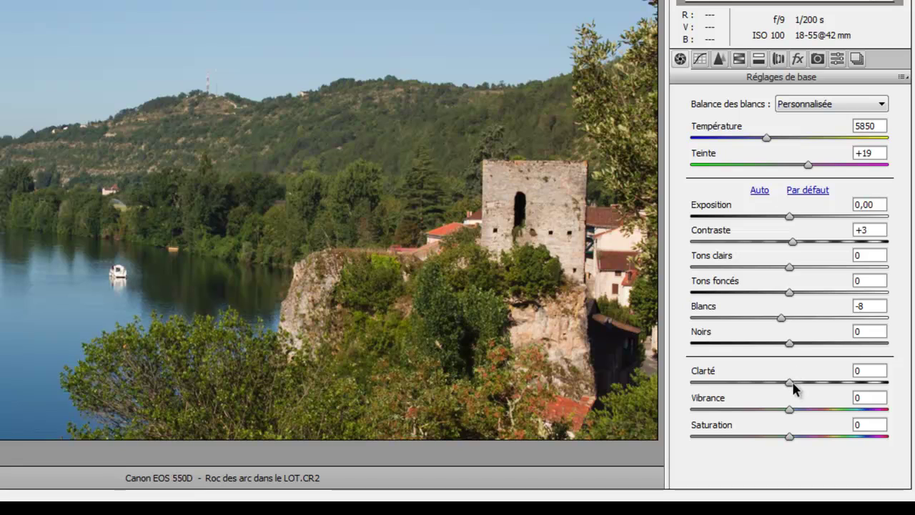
Step: Raise the photo's clarity to +18 and its vibrance to +5
drag(790, 382, 826, 406)
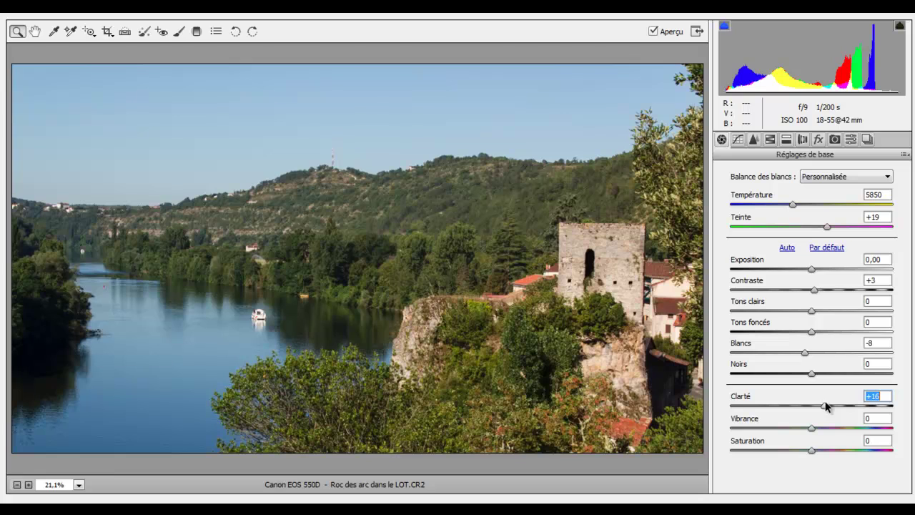
mouse_move(826, 406)
mouse_down()
mouse_move(799, 405)
mouse_move(827, 406)
mouse_up()
mouse_move(811, 431)
mouse_down()
mouse_move(827, 433)
mouse_move(796, 431)
mouse_move(827, 436)
mouse_move(807, 434)
mouse_up()
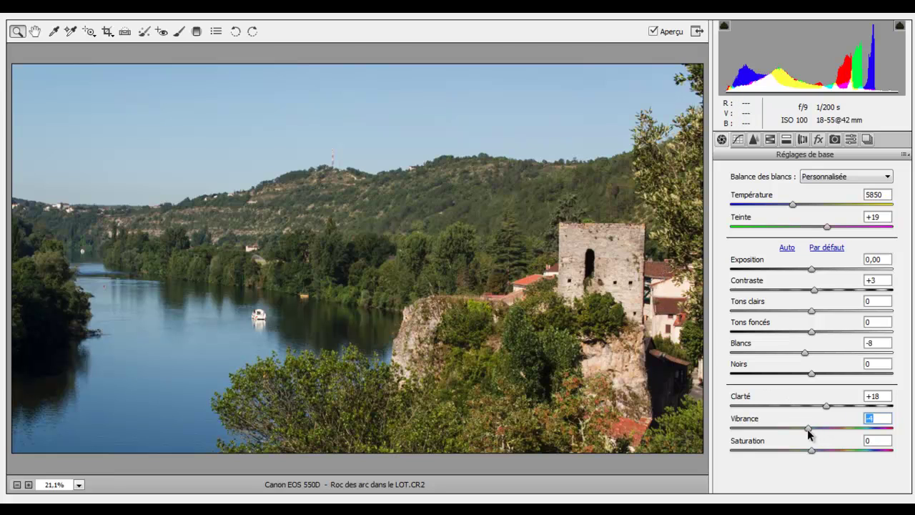
mouse_move(808, 431)
mouse_down()
mouse_move(833, 429)
mouse_move(796, 422)
mouse_move(817, 430)
mouse_up()
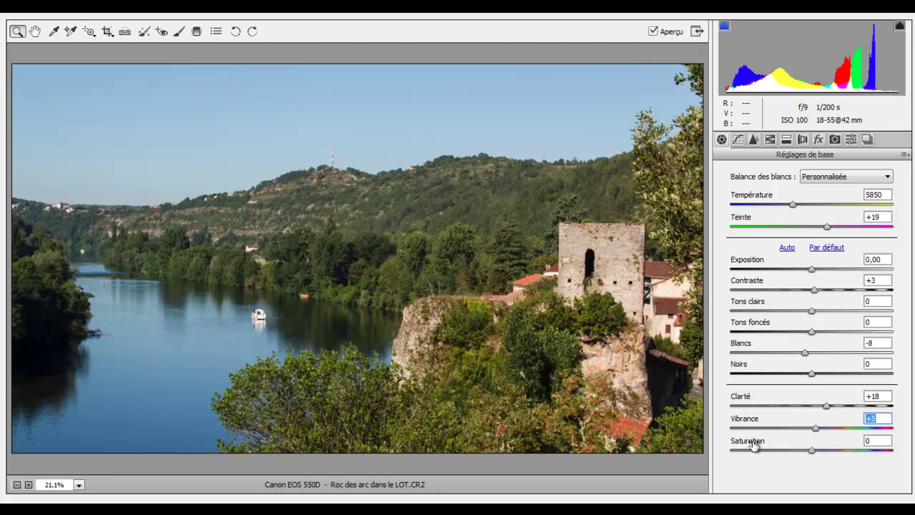
Step: Try a saturation of +48 on the photo and reset it to 0
drag(812, 450, 852, 449)
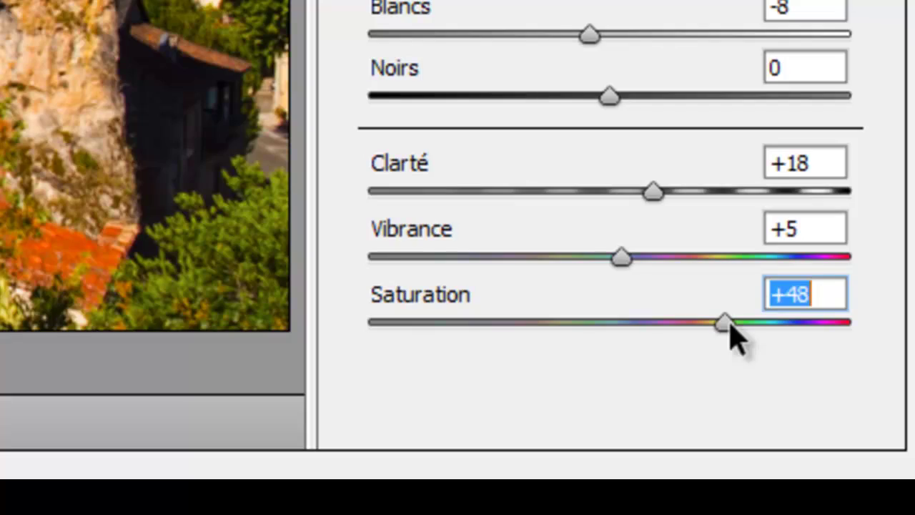
double_click(727, 325)
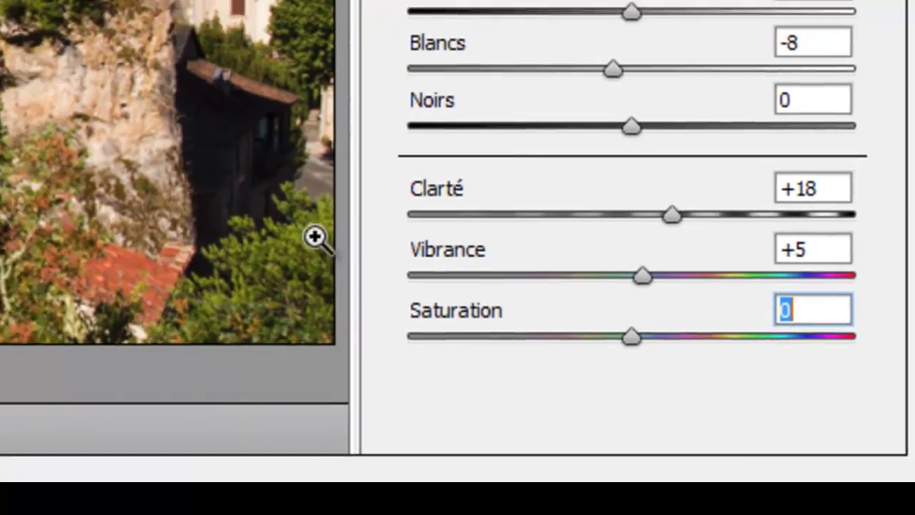
Step: Set the sharpening amount (Gain) to 23, checking its effect in the grayscale preview
click(705, 118)
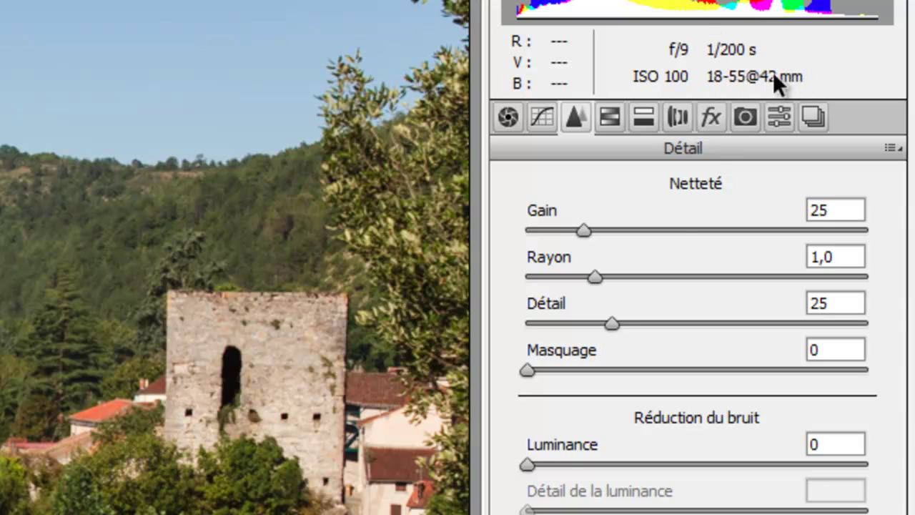
click(584, 229)
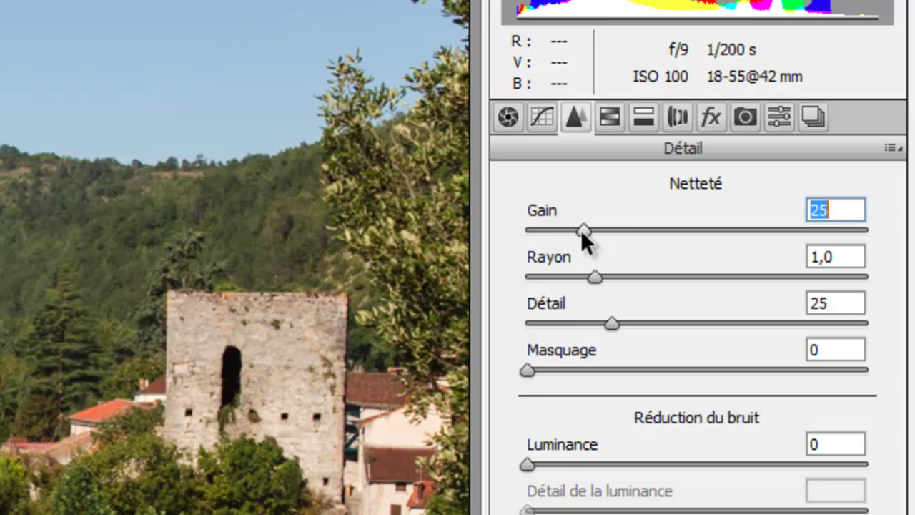
drag(581, 230, 595, 238)
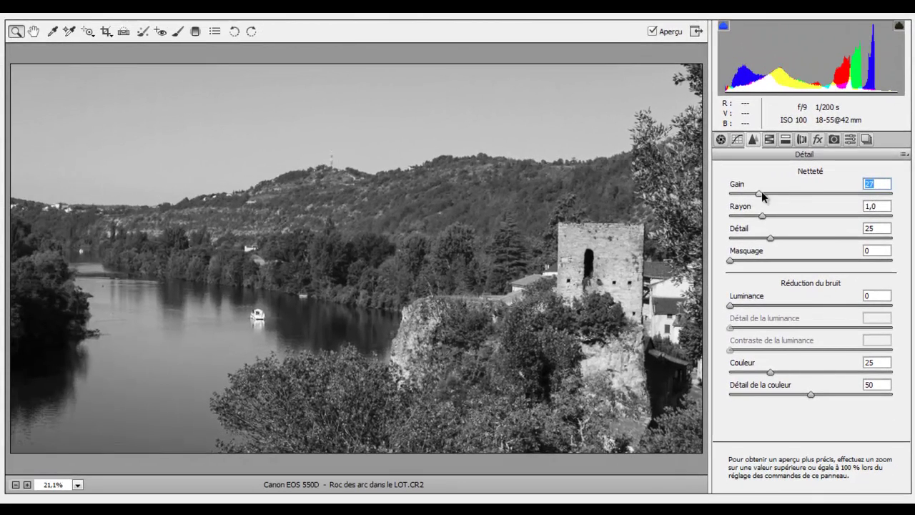
mouse_move(762, 196)
mouse_down()
mouse_move(827, 195)
mouse_move(708, 198)
mouse_move(779, 201)
mouse_up()
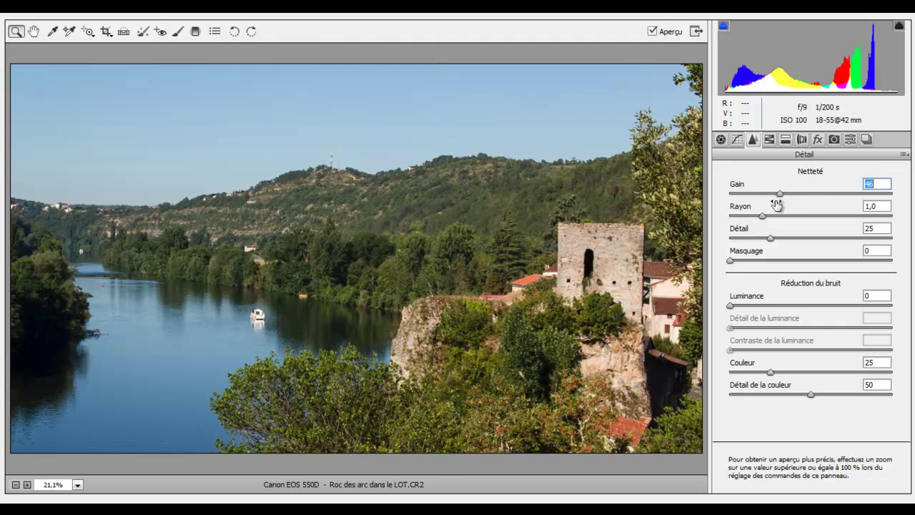
drag(781, 194, 754, 194)
alt+click(755, 195)
Step: Set the sharpening radius to 1.8, comparing the edges affected in the masked preview
alt+click(761, 216)
drag(761, 221, 718, 217)
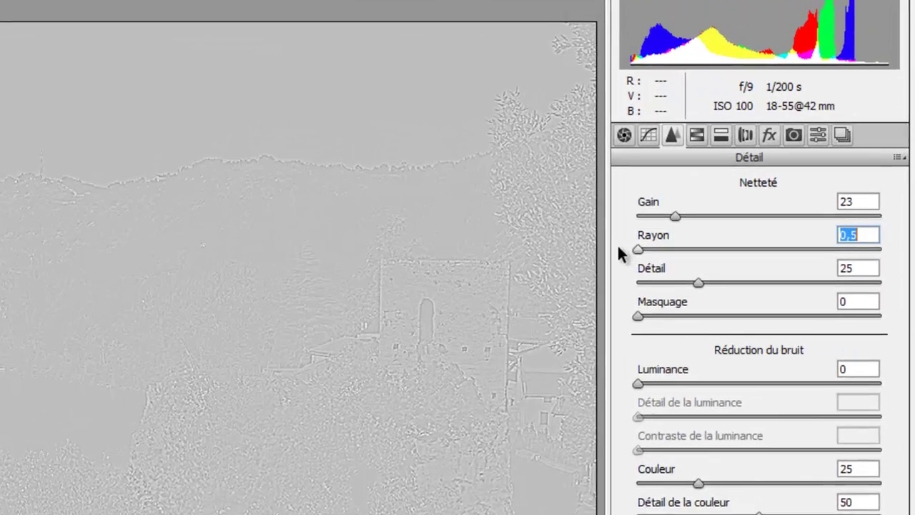
drag(618, 247, 744, 266)
Step: Compare low and high sharpening detail values in the preview and set the detail to 64
drag(670, 300, 788, 289)
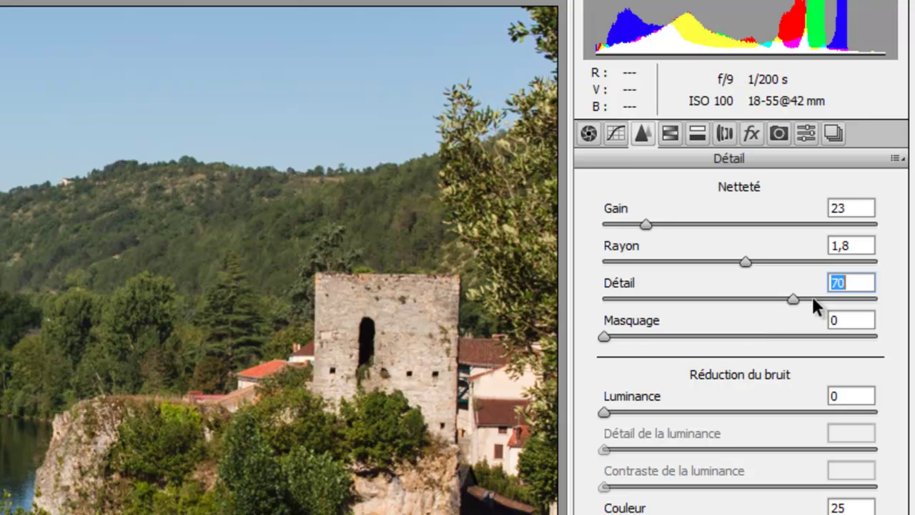
drag(795, 294, 586, 297)
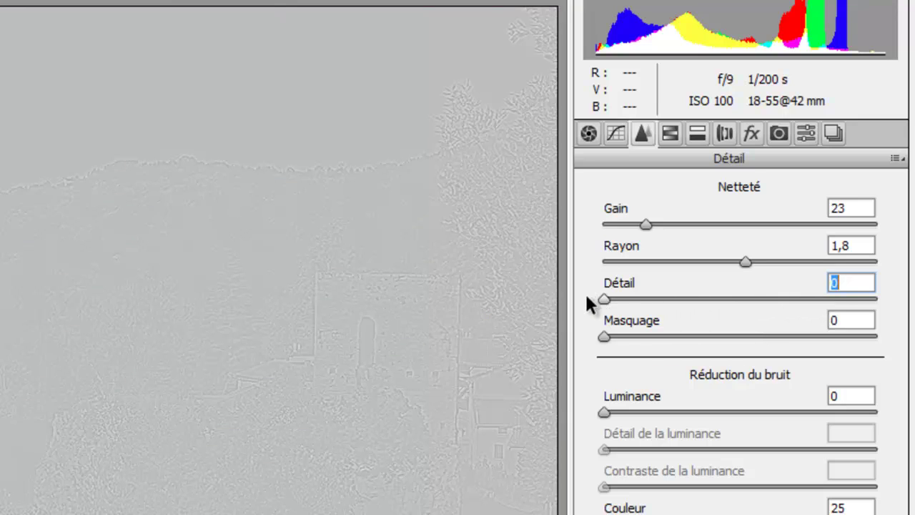
drag(833, 286, 769, 299)
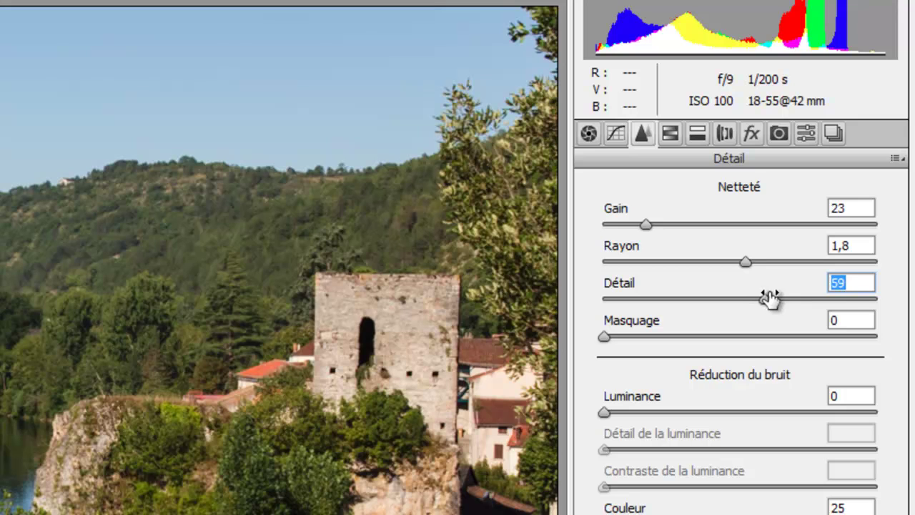
mouse_move(764, 300)
mouse_down()
mouse_move(786, 298)
mouse_move(748, 301)
mouse_move(824, 300)
mouse_move(738, 300)
mouse_move(796, 299)
mouse_move(764, 299)
mouse_move(792, 296)
mouse_move(767, 296)
mouse_move(776, 298)
mouse_up()
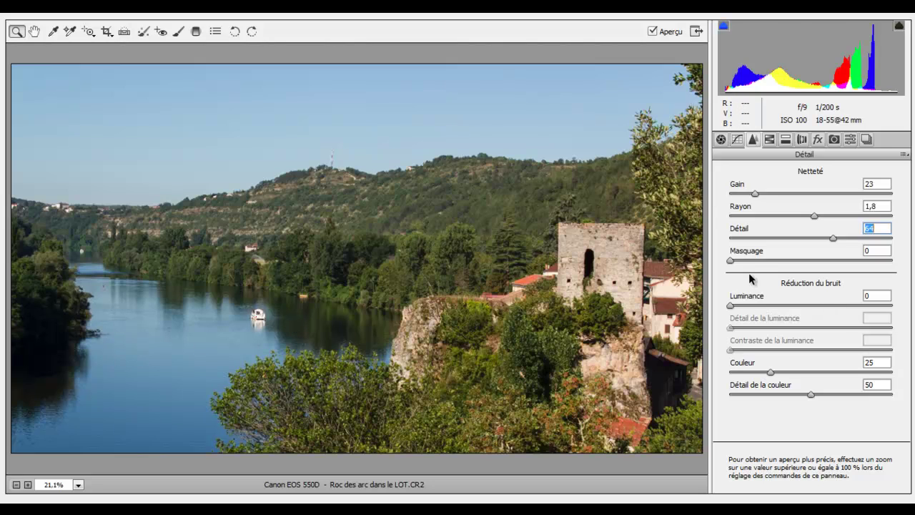
Step: Set the sharpening masking to 87 with the mask preview to limit sharpening to the contours
alt+click(731, 261)
drag(732, 264, 869, 260)
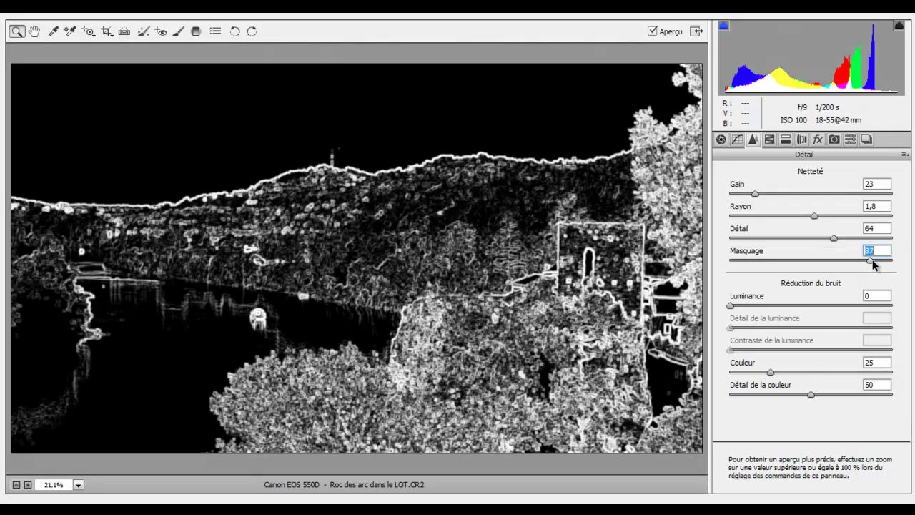
drag(874, 265, 873, 274)
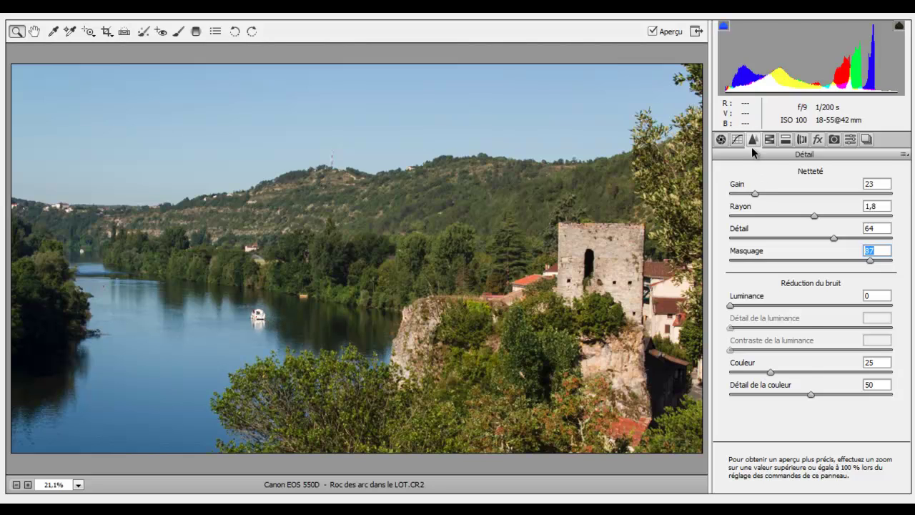
Step: Lower the whites (Blancs) in the basic adjustments to -18
click(721, 140)
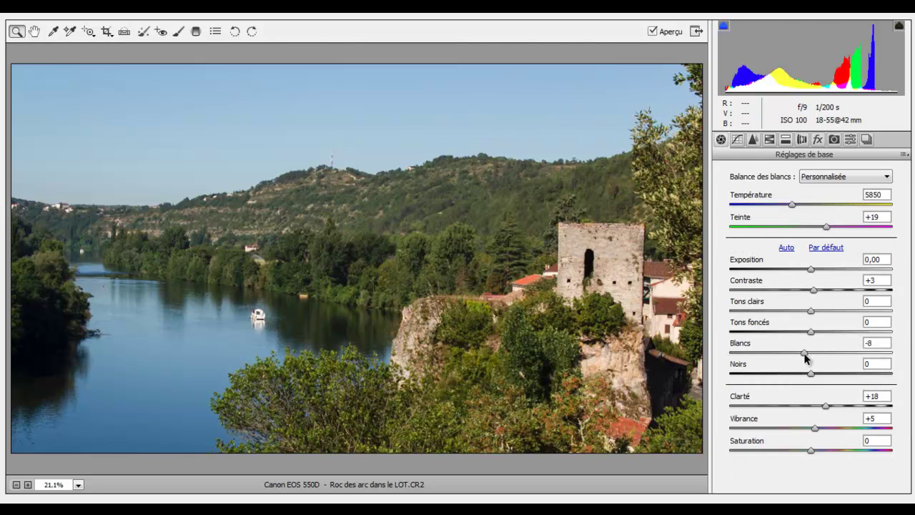
drag(805, 356, 797, 354)
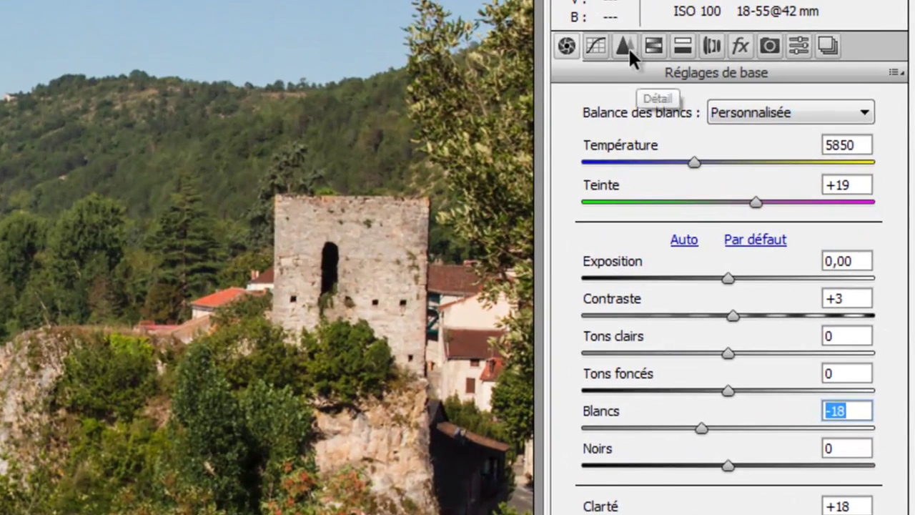
Step: Look through the per-colour hue, saturation and luminance settings of the TSI / Niveaux de gris adjustments
click(754, 139)
click(657, 46)
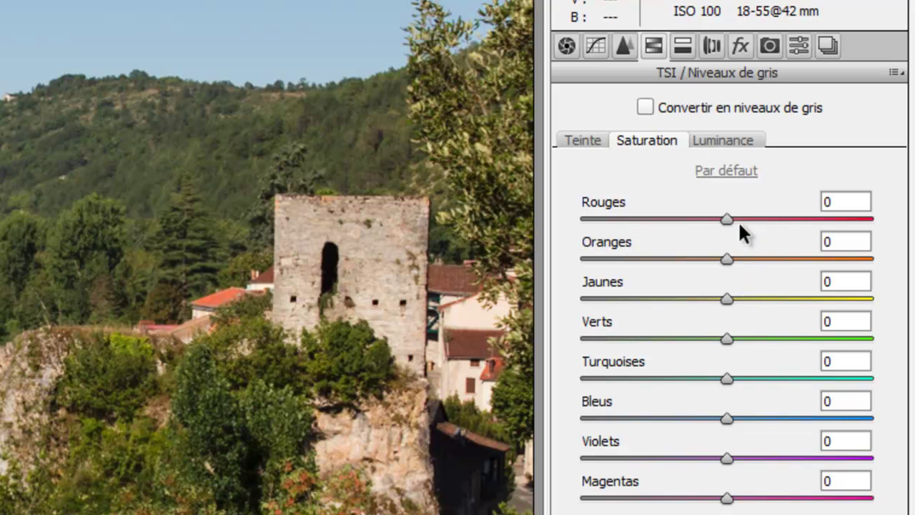
click(719, 134)
click(651, 136)
click(599, 141)
click(648, 138)
Step: Try a luminance of -31 on the blues and reset it to 0
click(695, 136)
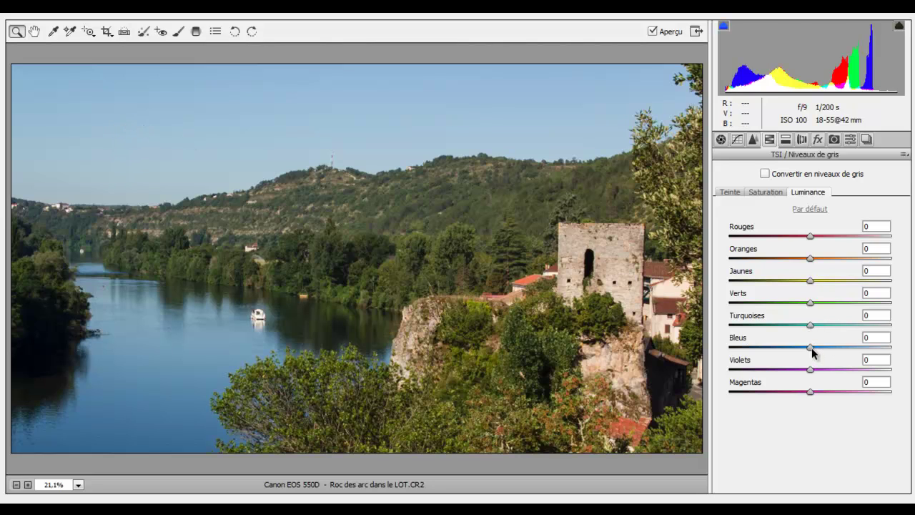
drag(811, 348, 785, 348)
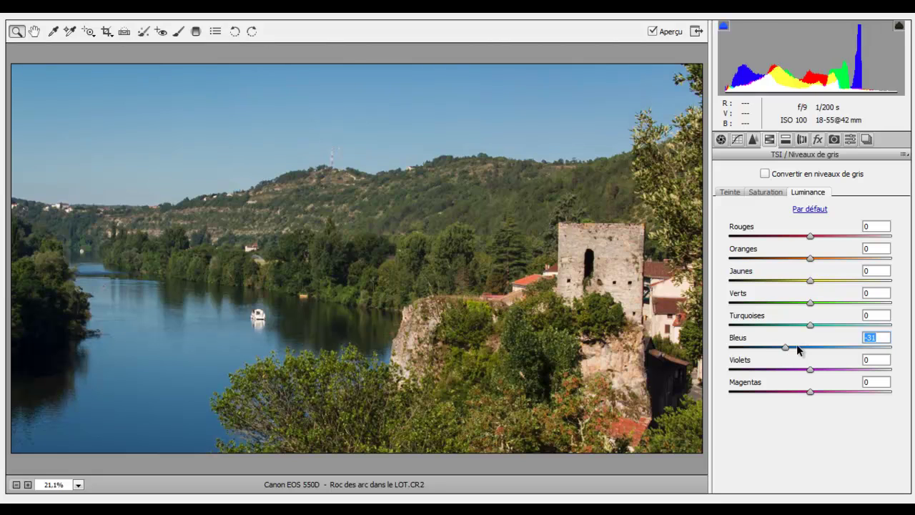
double_click(796, 350)
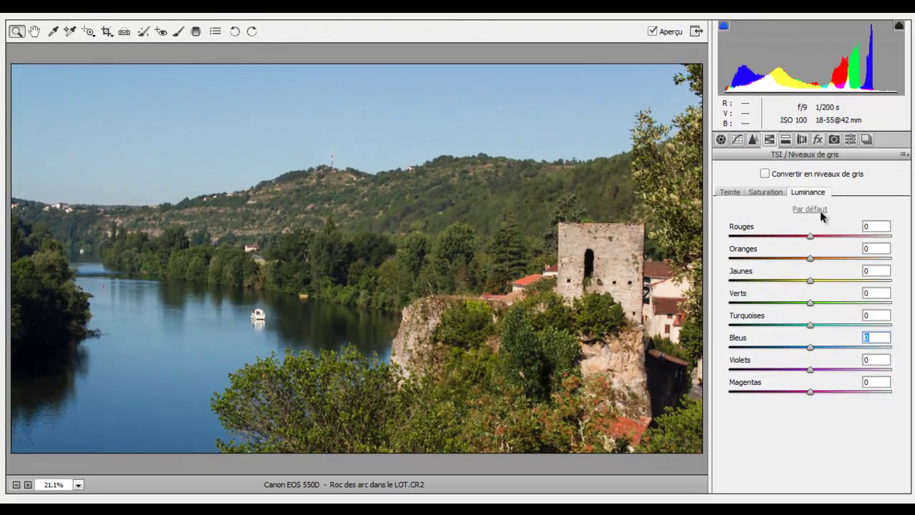
click(774, 192)
click(811, 191)
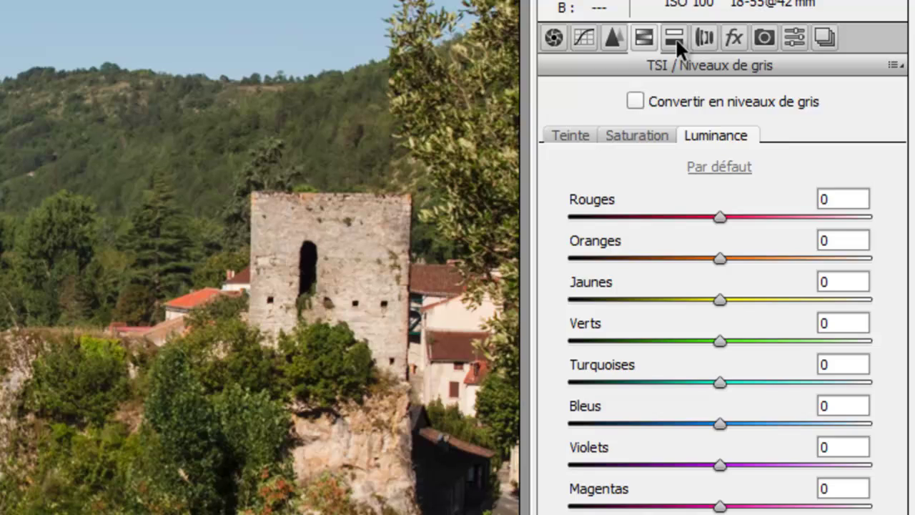
Step: Look through the split toning (Virage partiel) and lens correction settings and open the effects settings
click(676, 38)
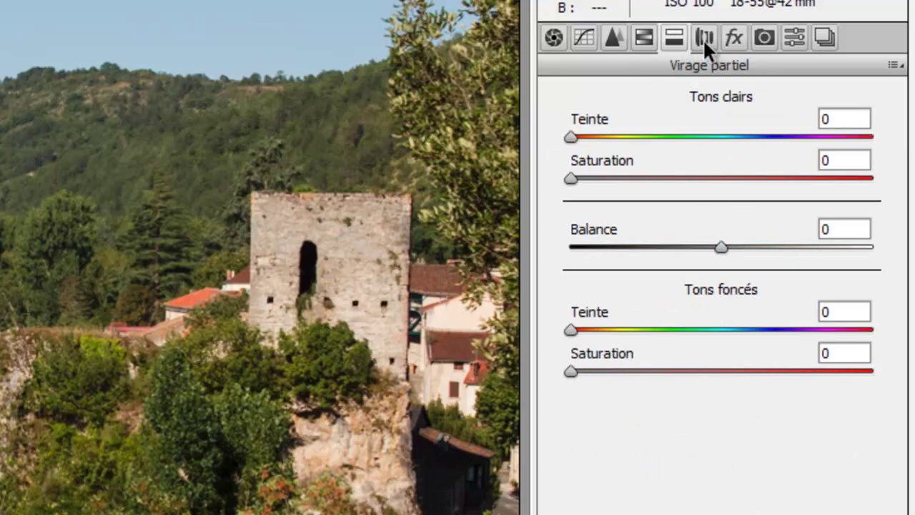
click(704, 38)
click(732, 37)
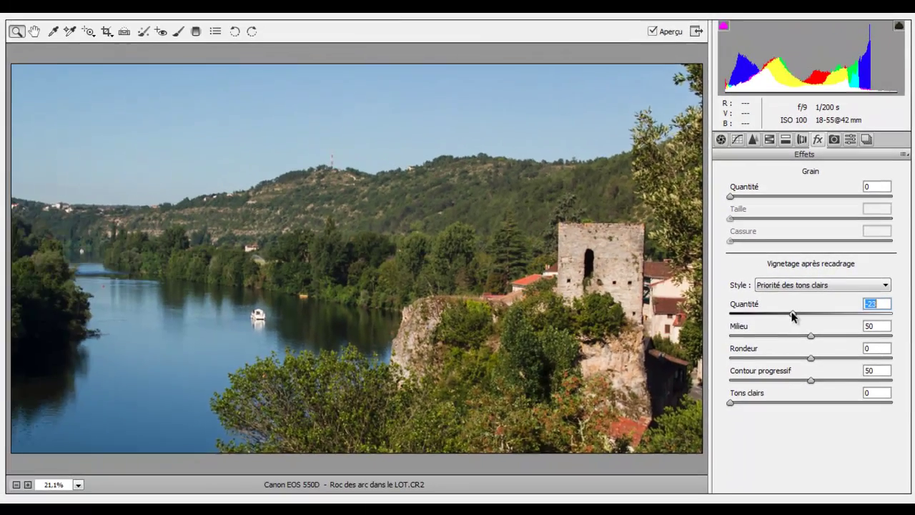
Step: Try post-crop vignette amounts of -23 and +44 and reset the amount to 0
drag(720, 361, 682, 367)
drag(790, 315, 845, 312)
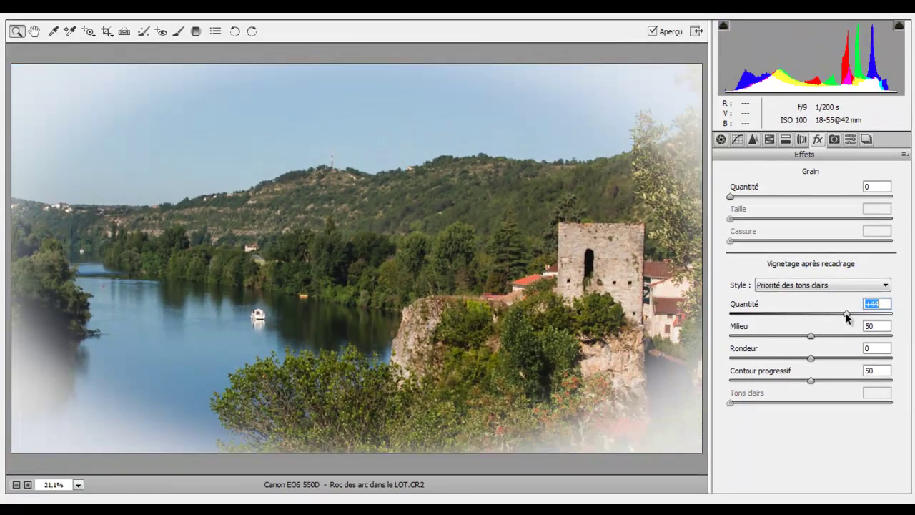
double_click(844, 313)
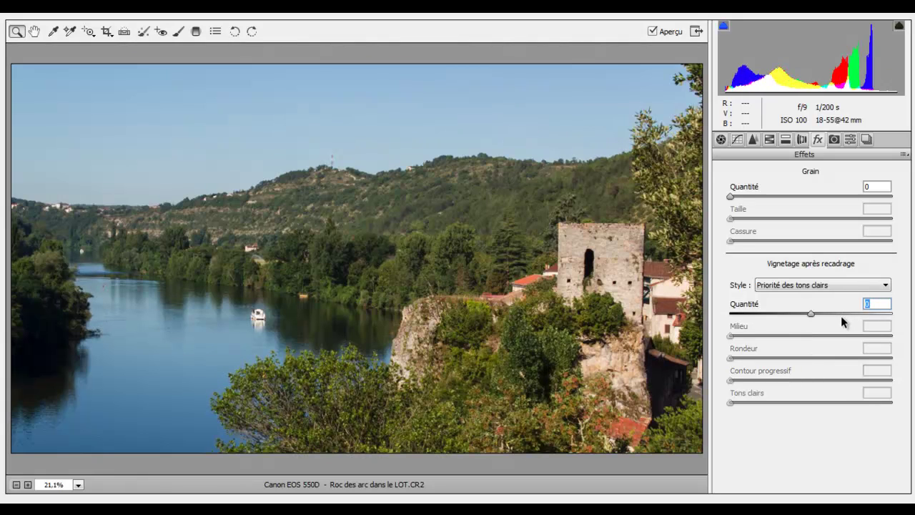
Step: Look at the camera calibration settings and return to the basic adjustments
click(834, 139)
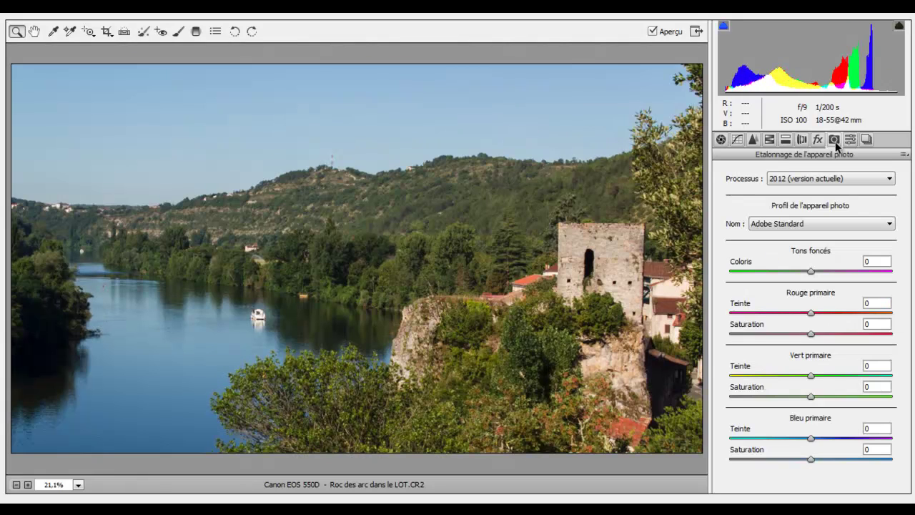
click(720, 139)
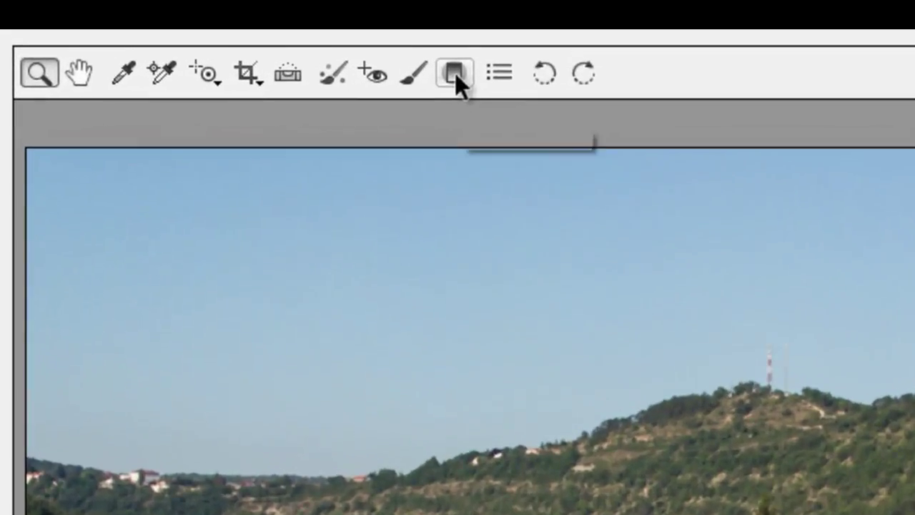
Step: Add a diagonal graduated filter from the rocks below the tower toward the trees by the river, with an exposure of -0,90
click(220, 35)
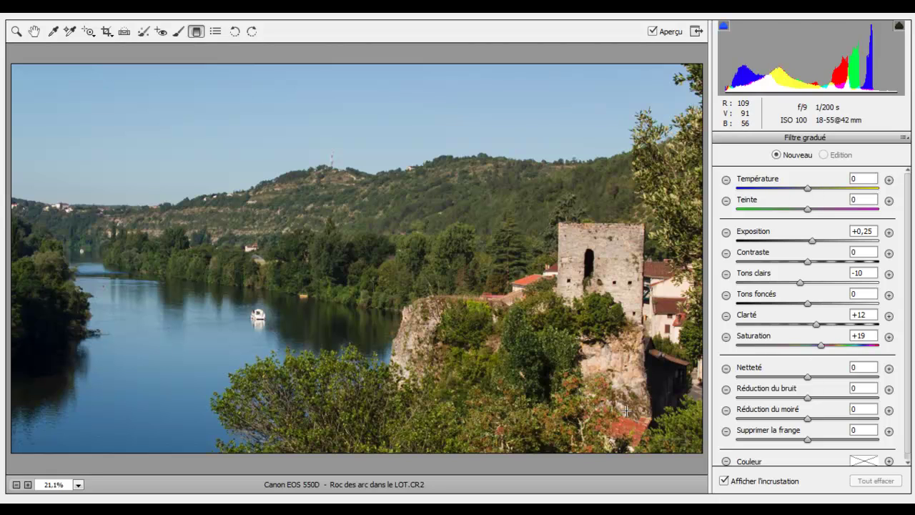
drag(626, 412, 532, 279)
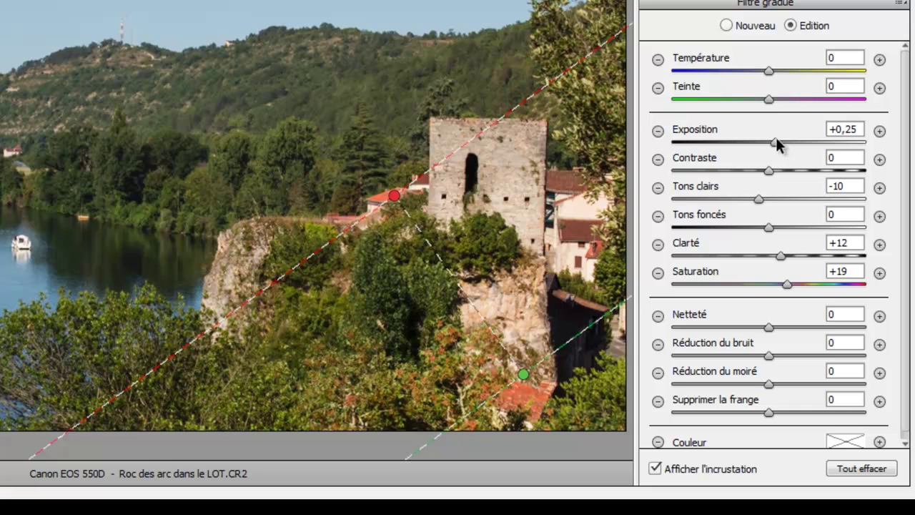
drag(775, 138, 746, 139)
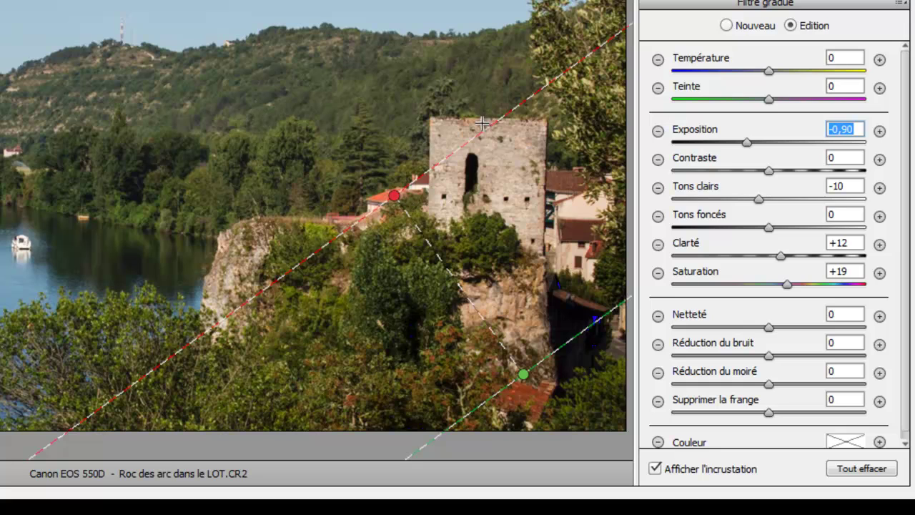
Step: Adjust the graduated filter's angle and its start and end points around the tower, and set its shadows (Tons foncés) to +73
drag(564, 71, 553, 50)
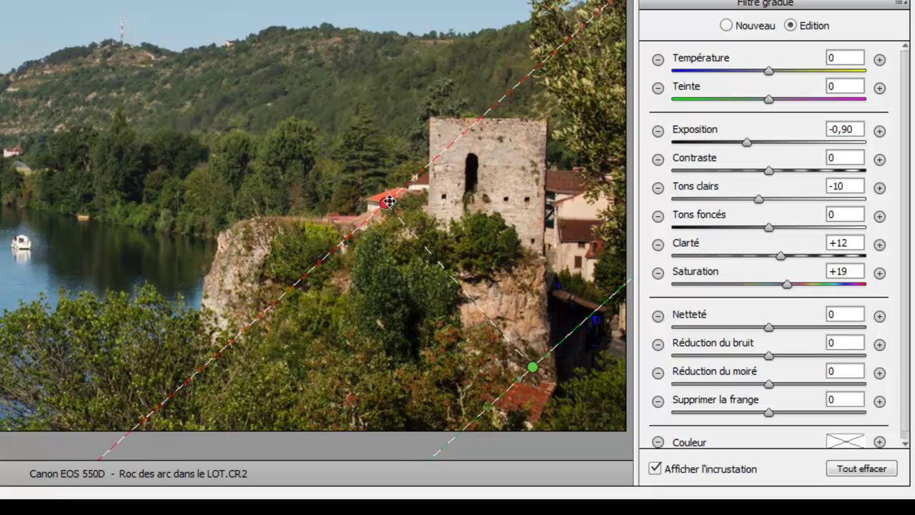
drag(387, 203, 355, 173)
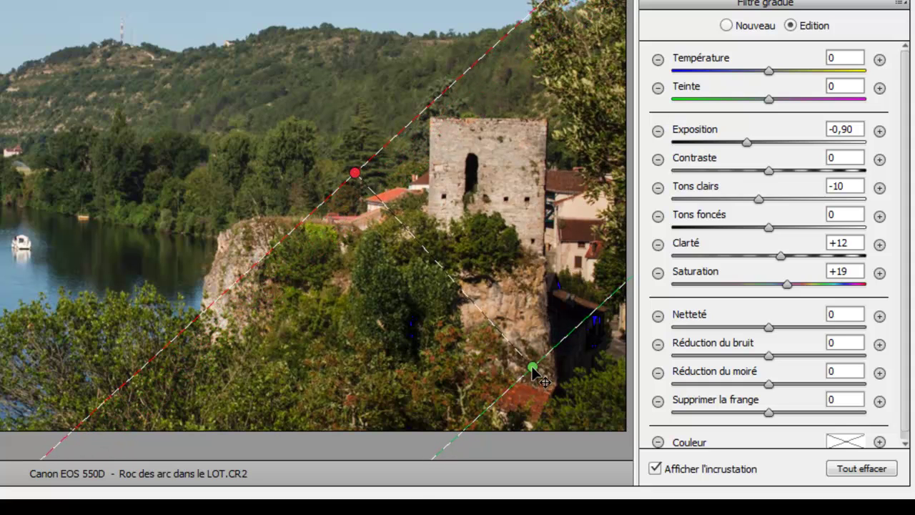
drag(536, 377, 453, 284)
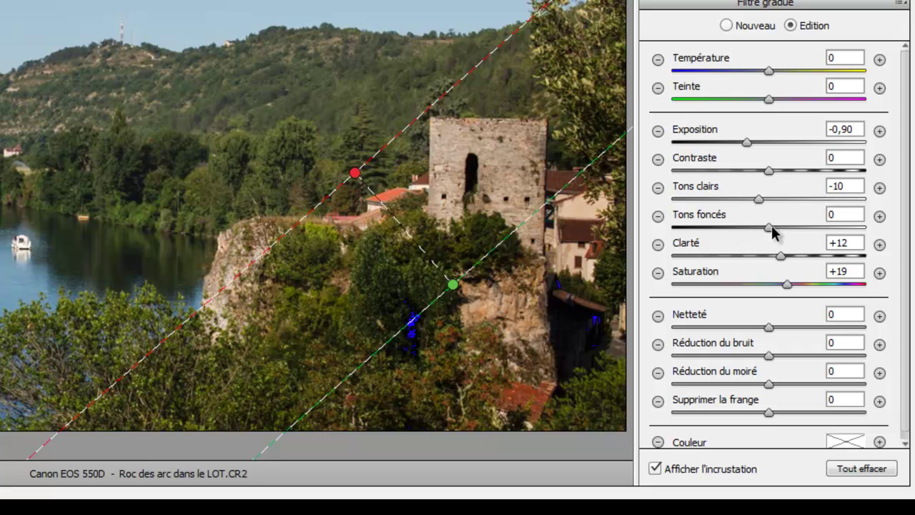
drag(772, 231, 834, 221)
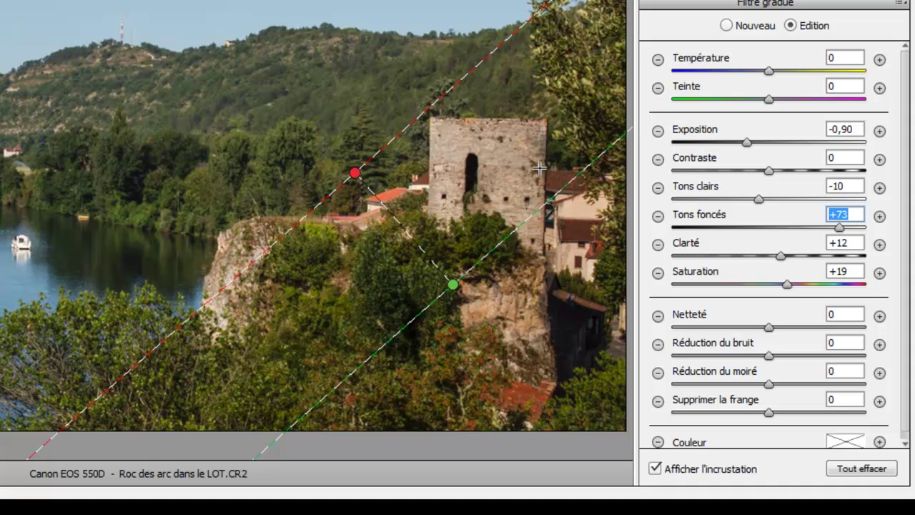
Step: Try a second graduated filter over the distant hills, delete it and reselect the filter by the tower
drag(41, 126, 34, 79)
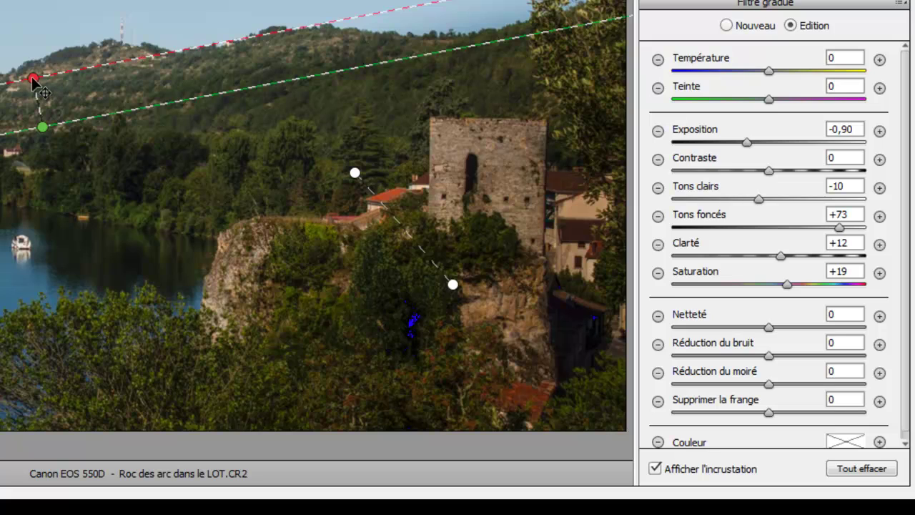
drag(37, 80, 47, 98)
key(Delete)
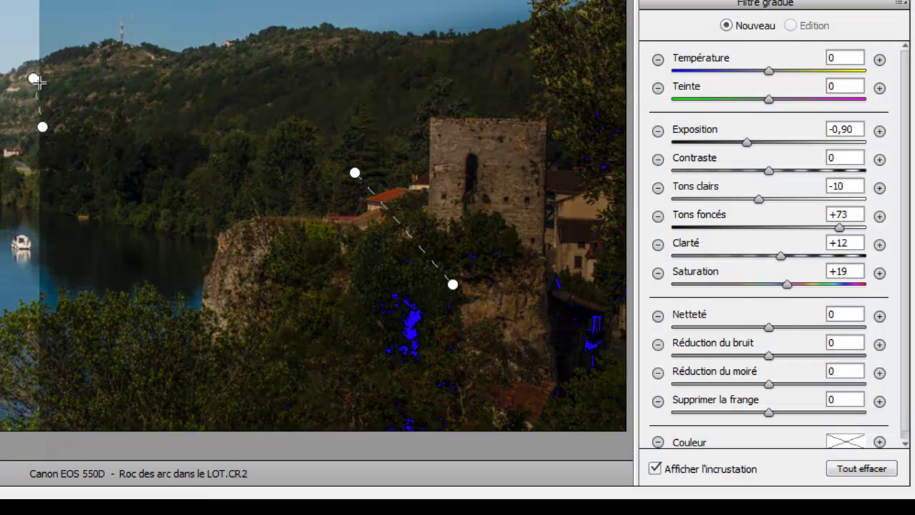
click(33, 79)
key(Delete)
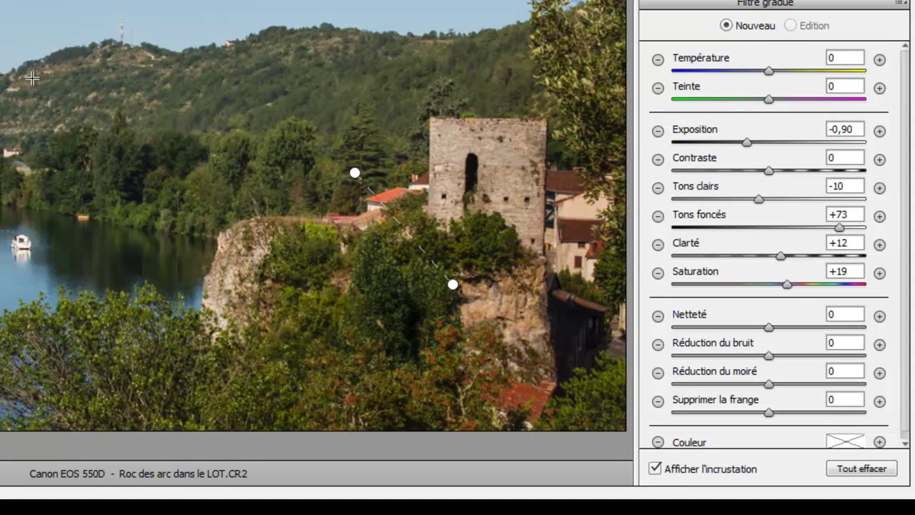
click(355, 173)
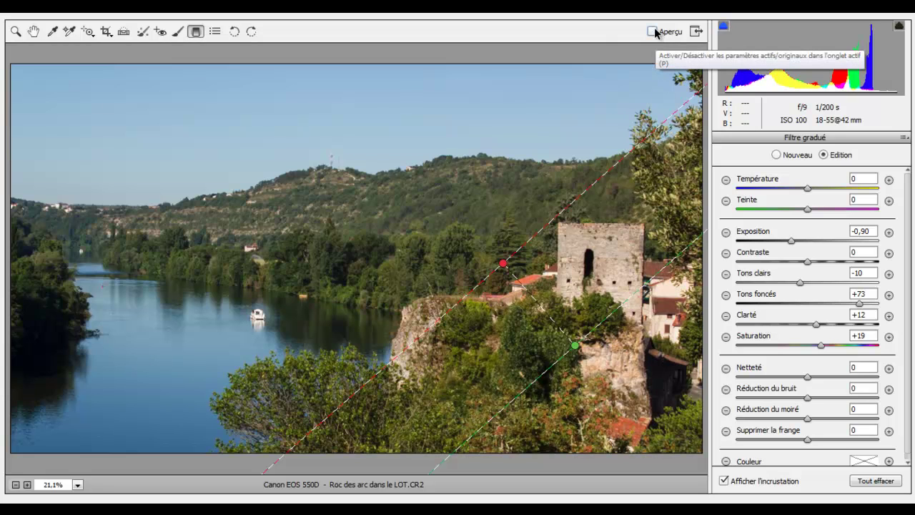
Step: Compare the photo with and without the graduated filter by switching the preview off and on
click(655, 32)
click(655, 32)
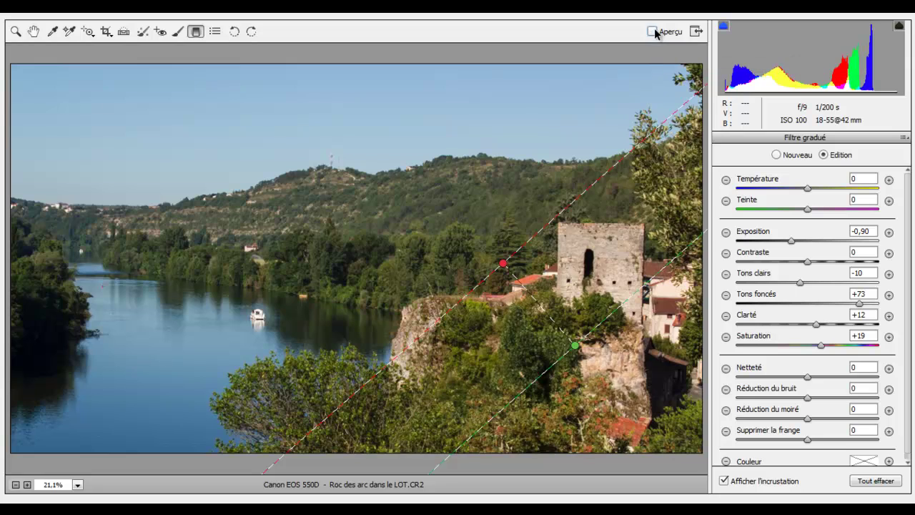
click(653, 31)
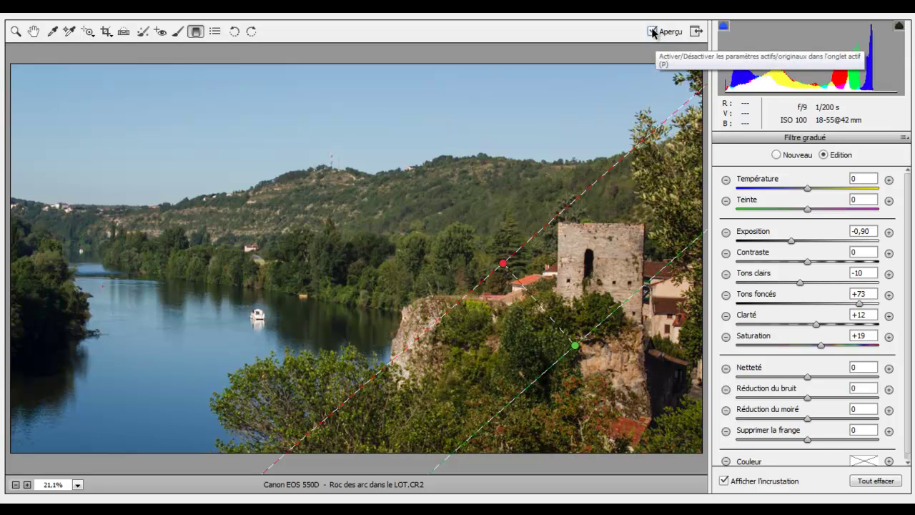
click(652, 32)
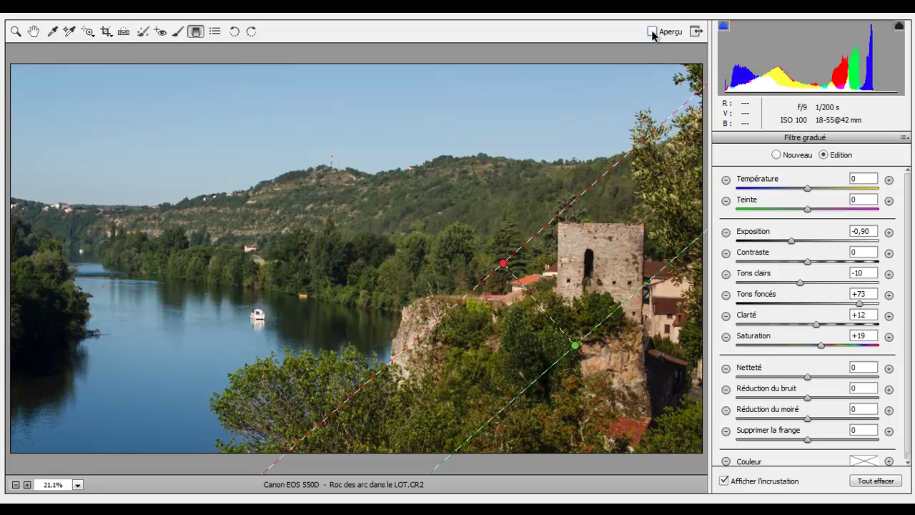
click(651, 32)
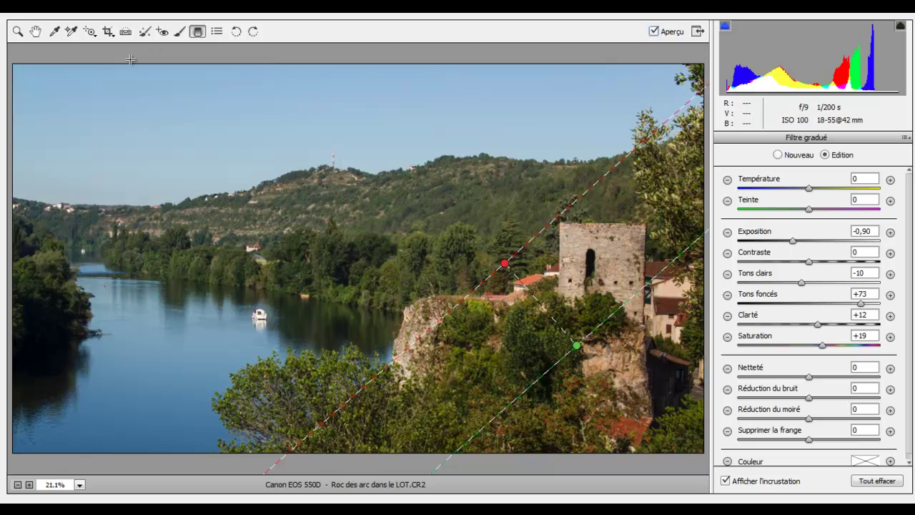
Step: Activate the adjustment brush (Pinceau de retouche) with the mask displayed and auto masking off
click(16, 30)
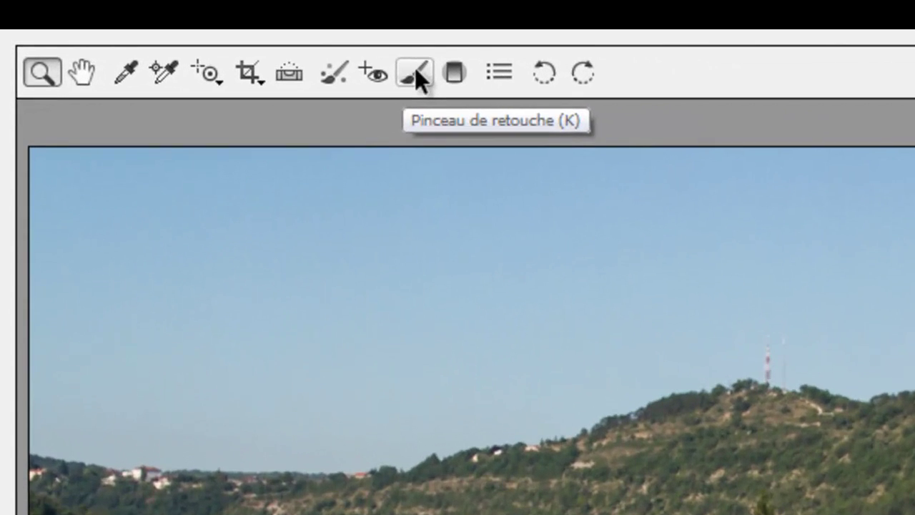
click(180, 31)
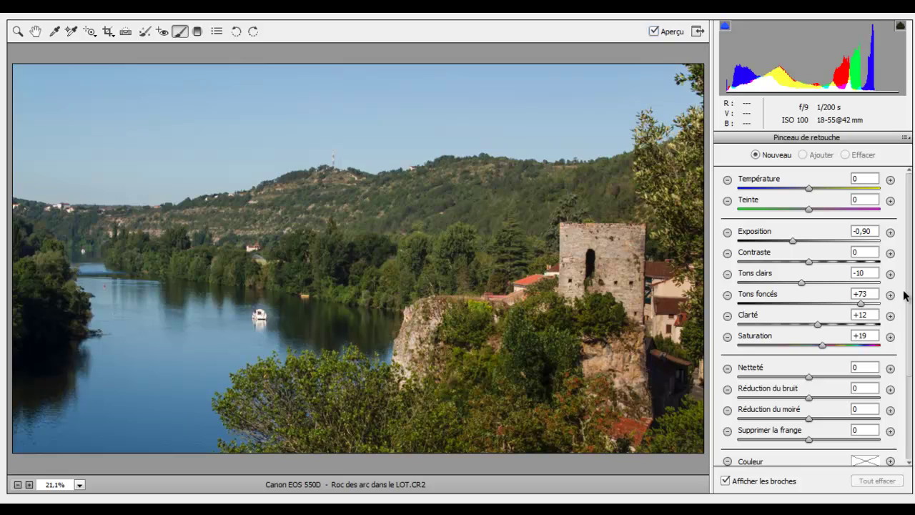
scroll(910, 295, down, 4)
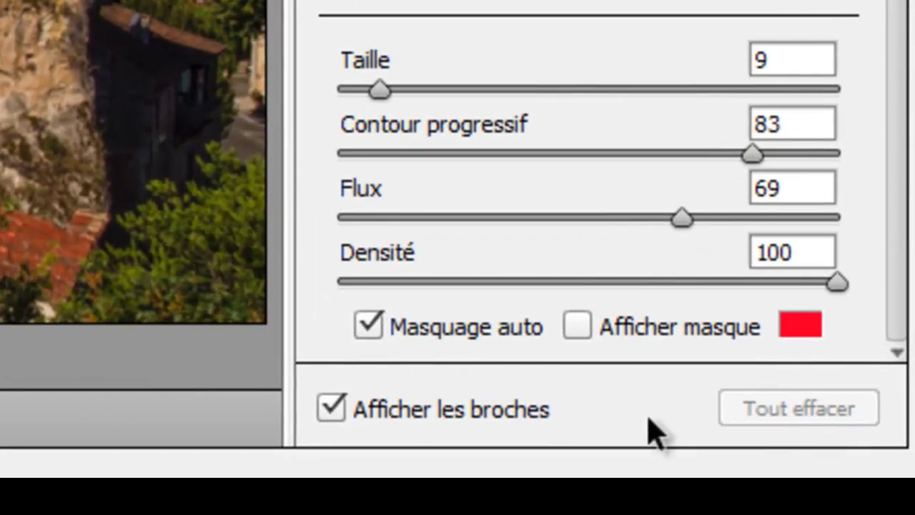
click(577, 329)
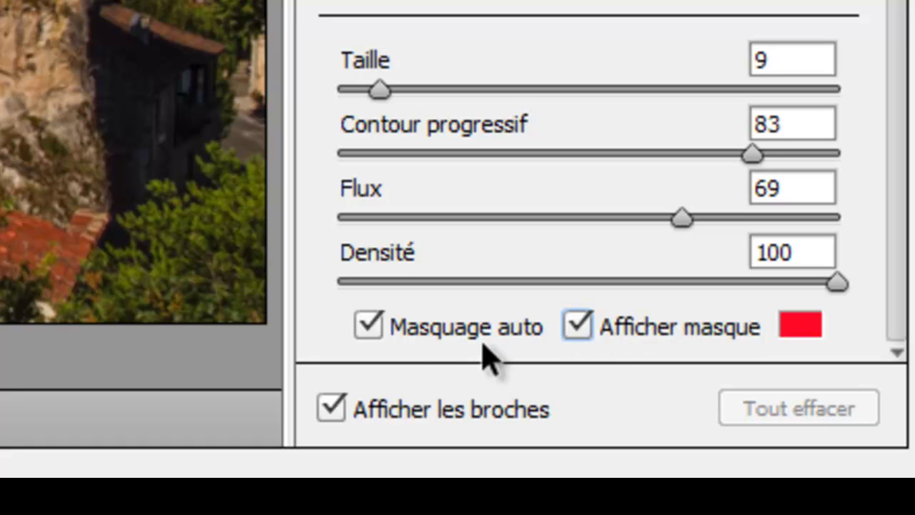
click(389, 342)
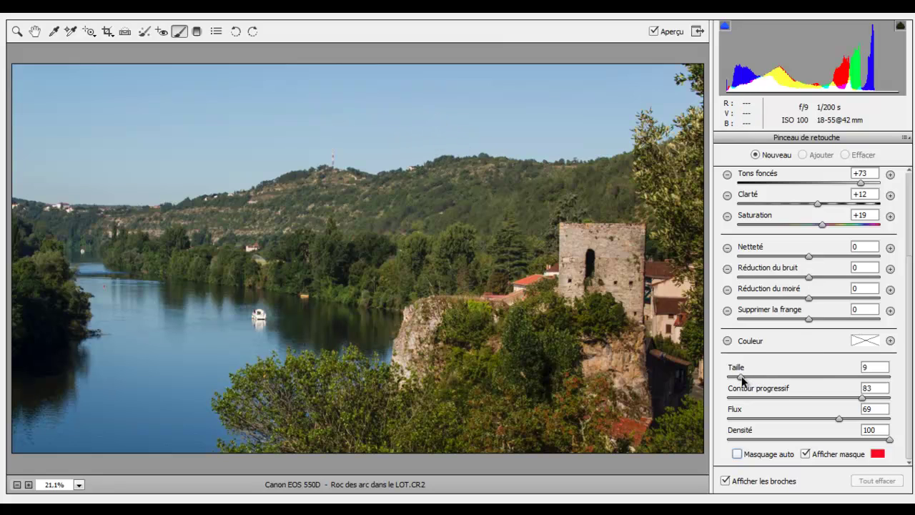
Step: Set the adjustment brush size to 15 and its feather (Contour progressif) to 61
drag(740, 377, 752, 378)
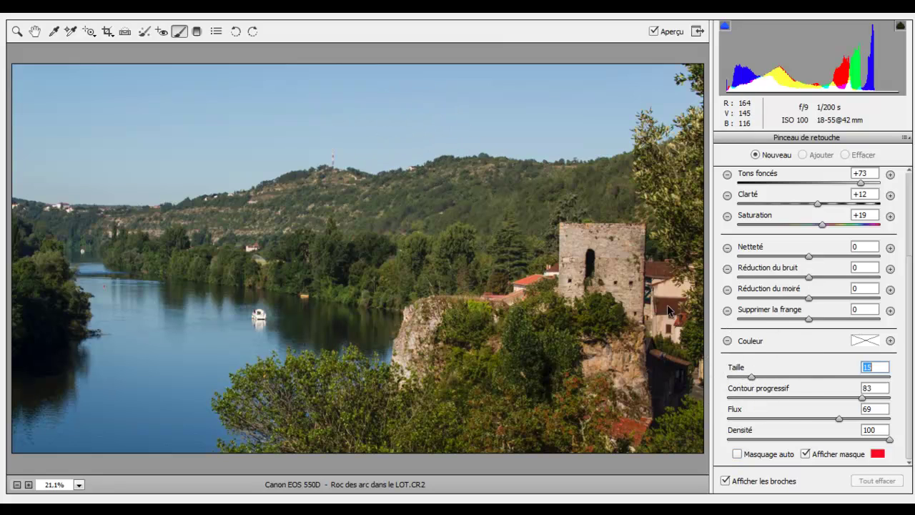
drag(862, 398, 840, 398)
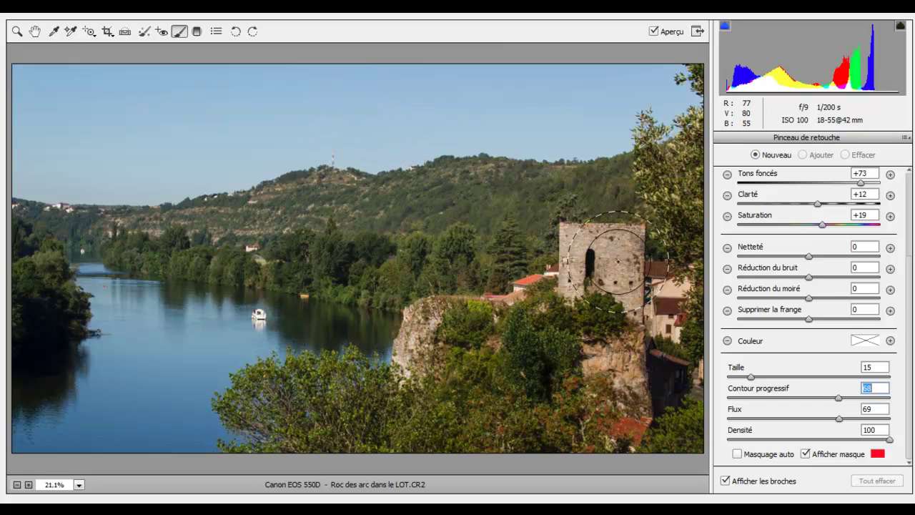
drag(839, 398, 774, 397)
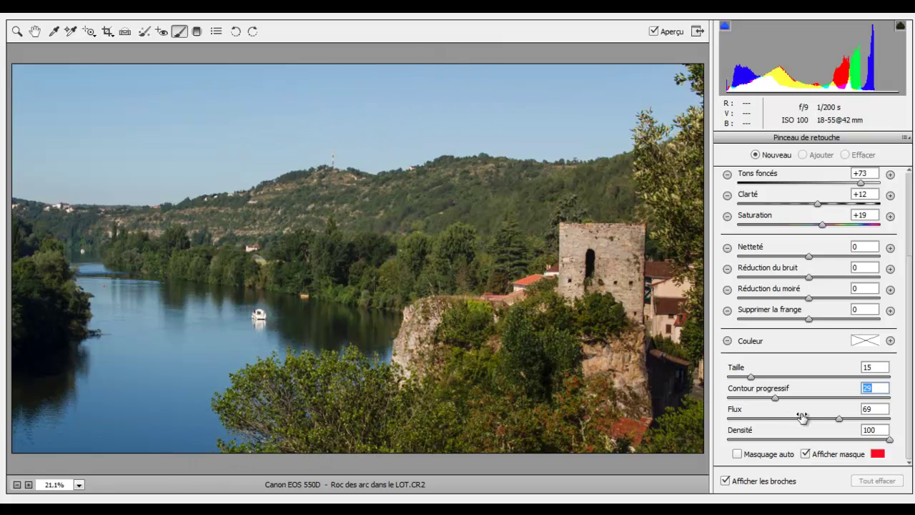
drag(771, 395, 802, 396)
click(811, 395)
drag(818, 395, 827, 399)
Step: Enable auto masking and paint over the whole sky with the adjustment brush
click(740, 455)
scroll(912, 268, up, 4)
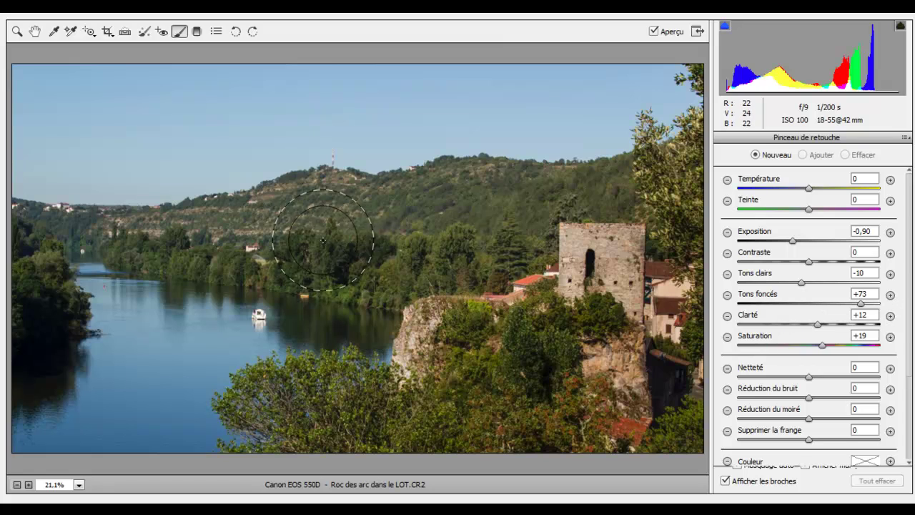
mouse_move(27, 93)
mouse_down()
mouse_move(262, 89)
mouse_move(168, 84)
mouse_move(49, 95)
mouse_move(33, 114)
mouse_move(28, 151)
mouse_move(79, 168)
mouse_move(40, 163)
mouse_move(107, 169)
mouse_move(189, 163)
mouse_move(212, 157)
mouse_move(172, 160)
mouse_move(312, 133)
mouse_move(595, 129)
mouse_move(684, 97)
mouse_move(681, 83)
mouse_move(667, 80)
mouse_move(290, 77)
mouse_move(611, 78)
mouse_move(662, 101)
mouse_up()
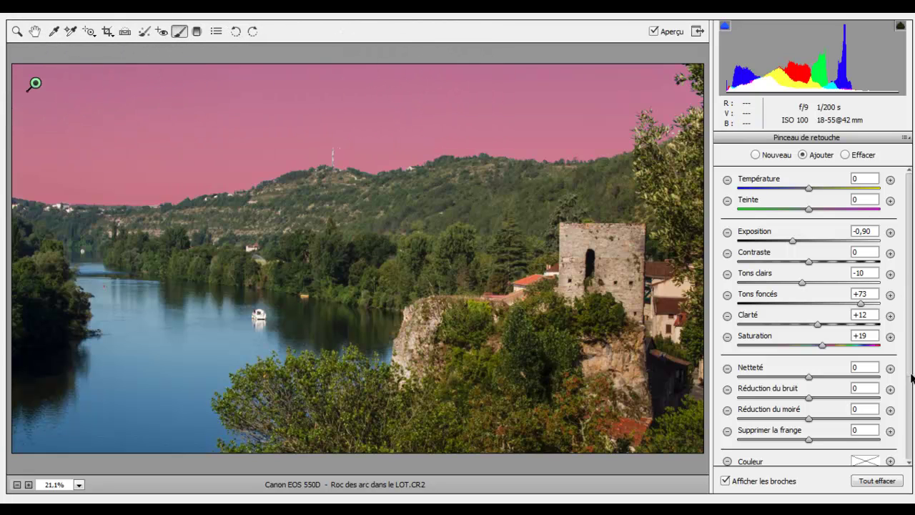
Step: Turn off the mask display and auto masking for the adjustment brush
scroll(912, 377, down, 4)
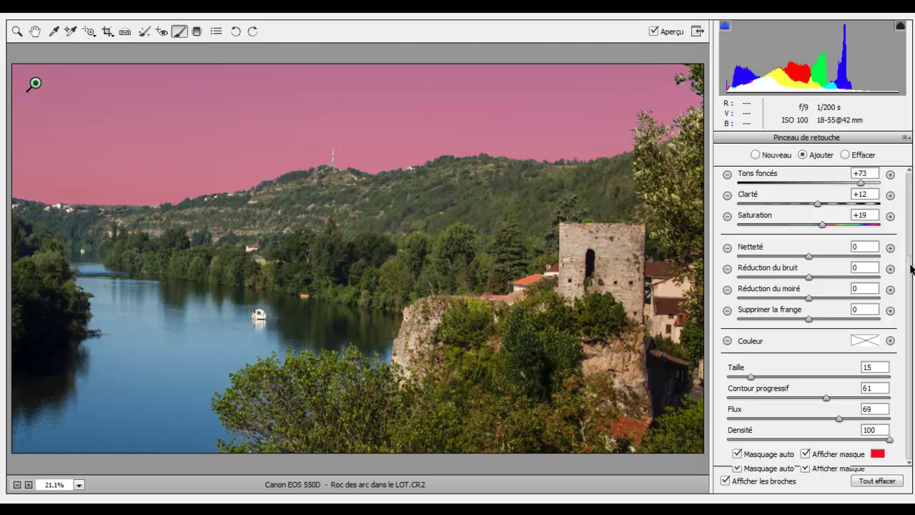
drag(912, 269, 909, 177)
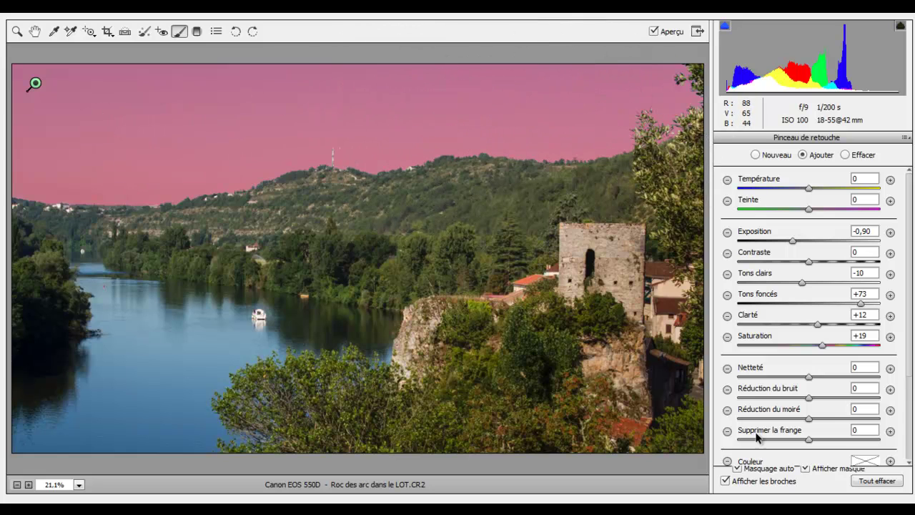
scroll(906, 368, down, 5)
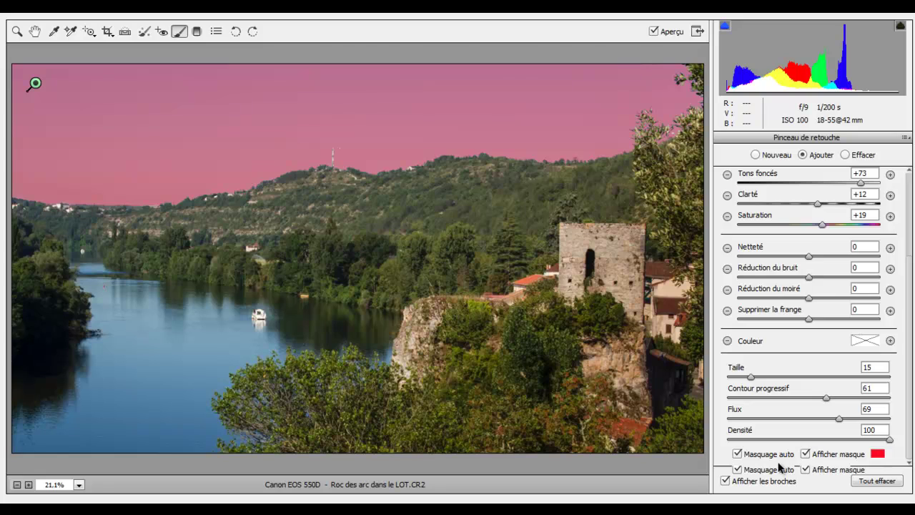
click(805, 453)
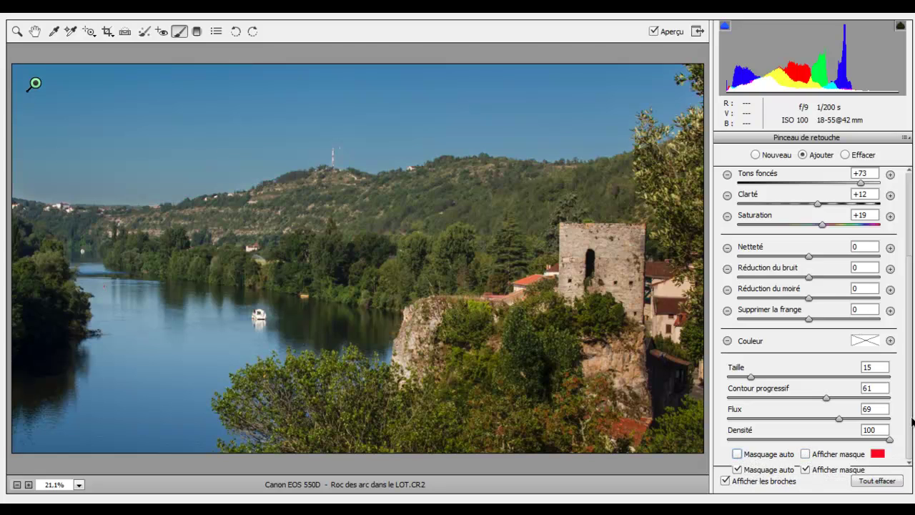
Step: Reset the sky brush adjustment's exposure, highlights (Tons clairs), shadows (Tons foncés), clarity and saturation to 0
drag(910, 421, 910, 387)
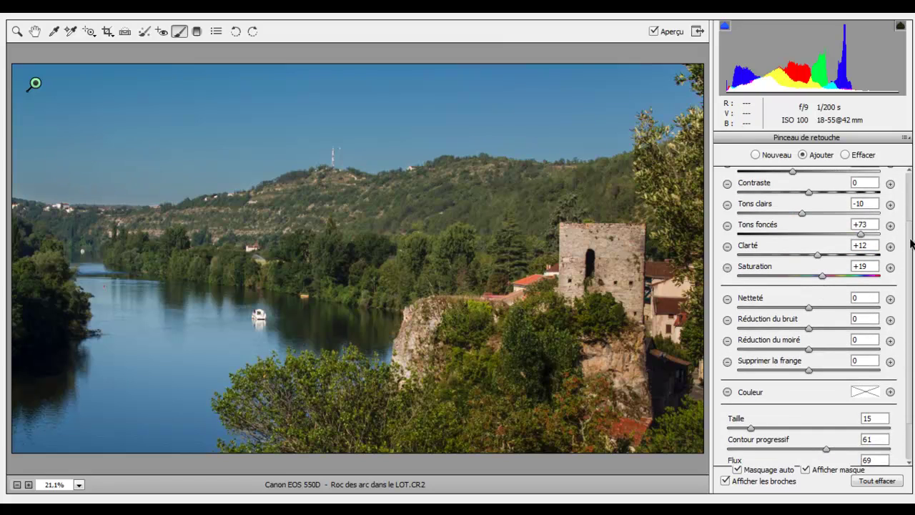
drag(910, 244, 906, 166)
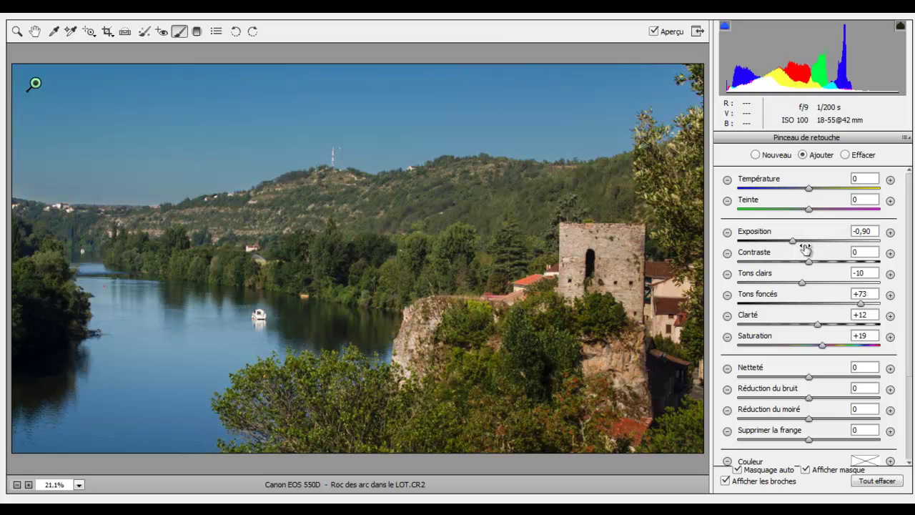
double_click(793, 240)
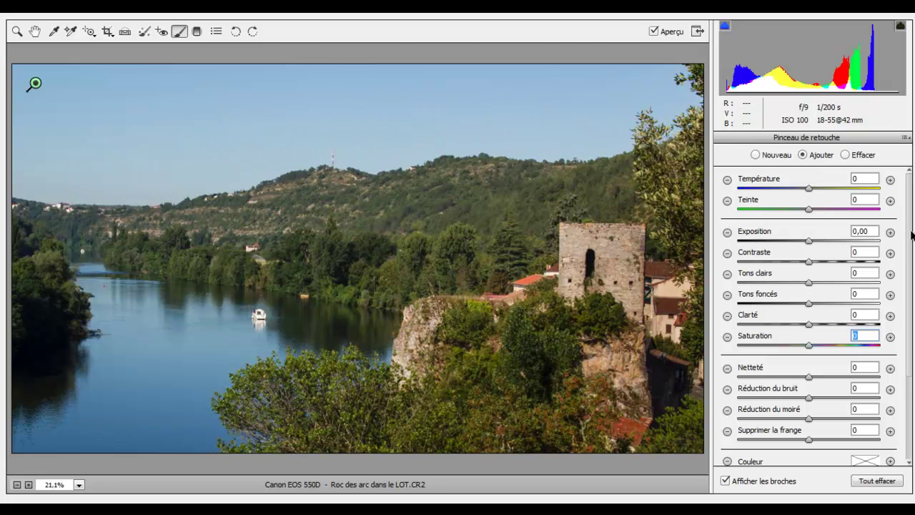
mouse_move(36, 84)
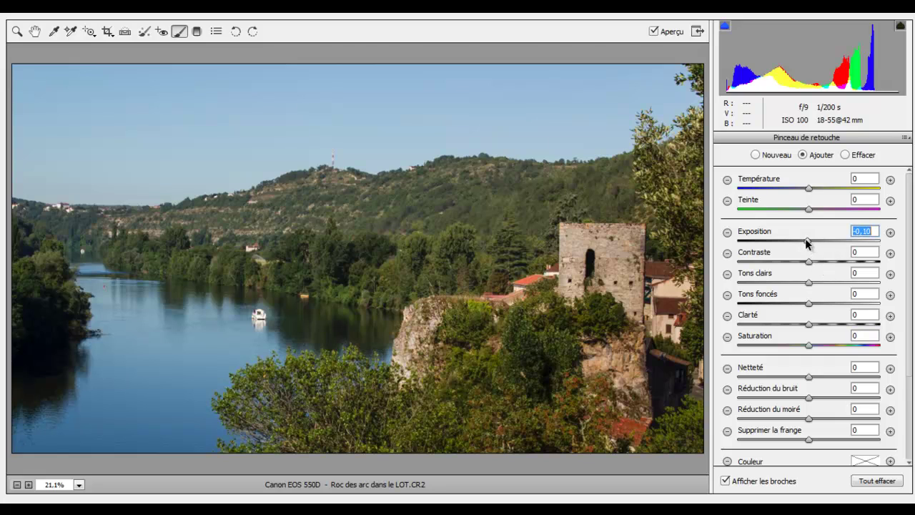
Step: Set the sky brush adjustment's exposure to -0,40 and saturation to +7, with shadows (Tons foncés) at 0
drag(805, 243, 801, 243)
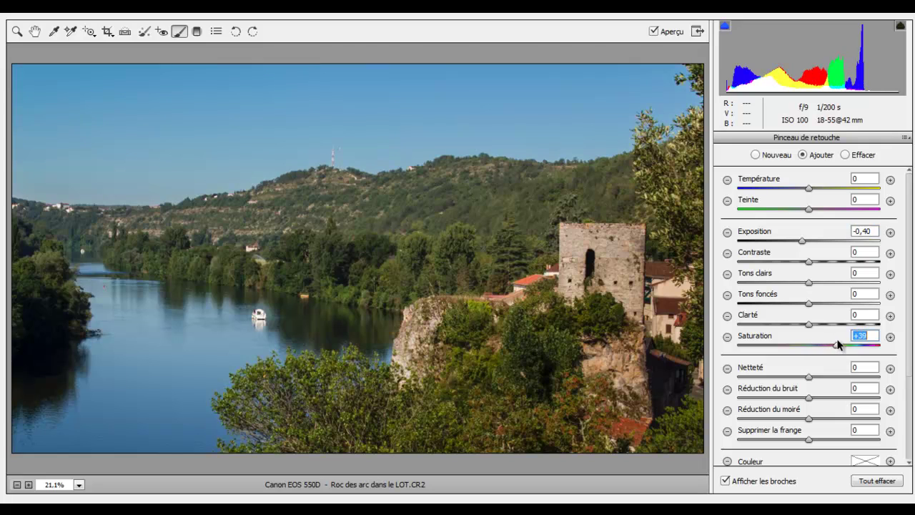
drag(856, 343, 870, 343)
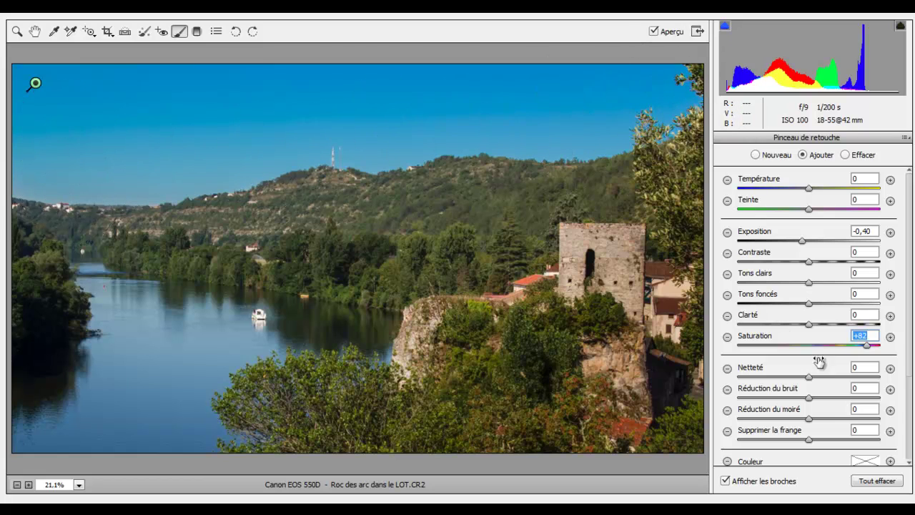
drag(818, 346, 800, 349)
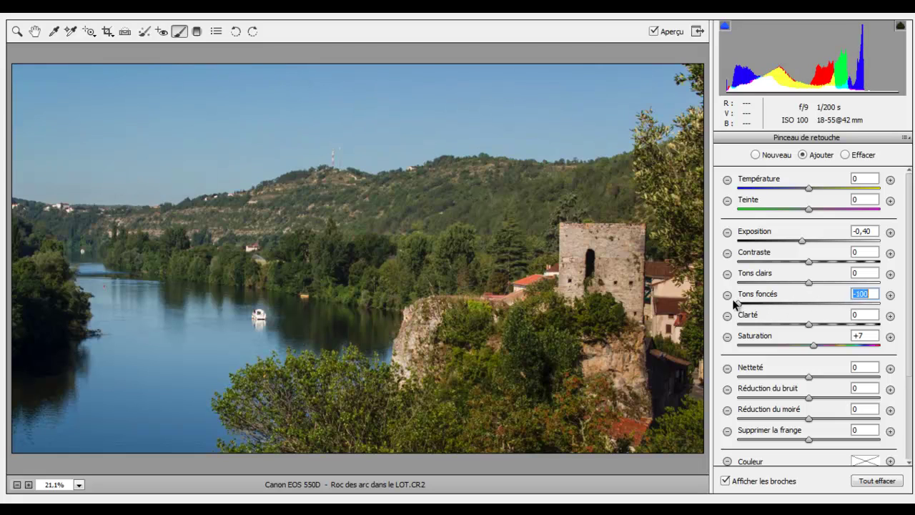
drag(734, 304, 864, 301)
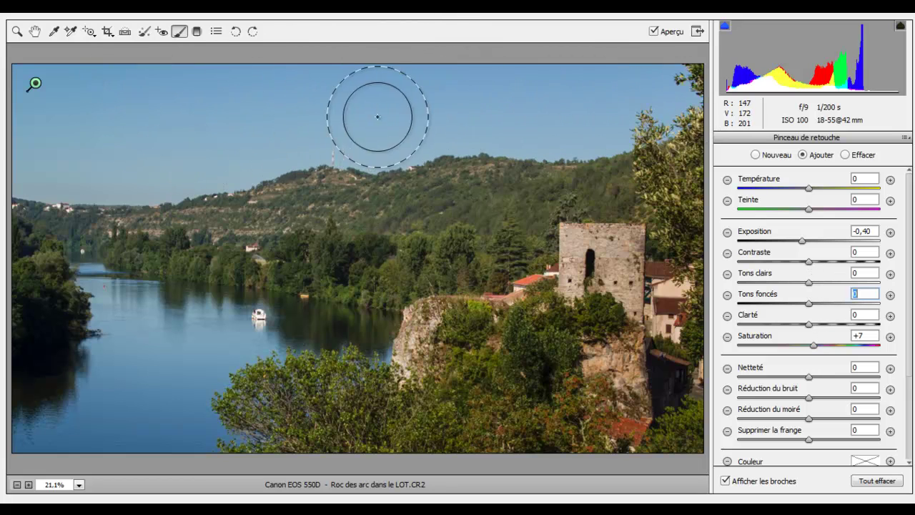
scroll(909, 246, down, 4)
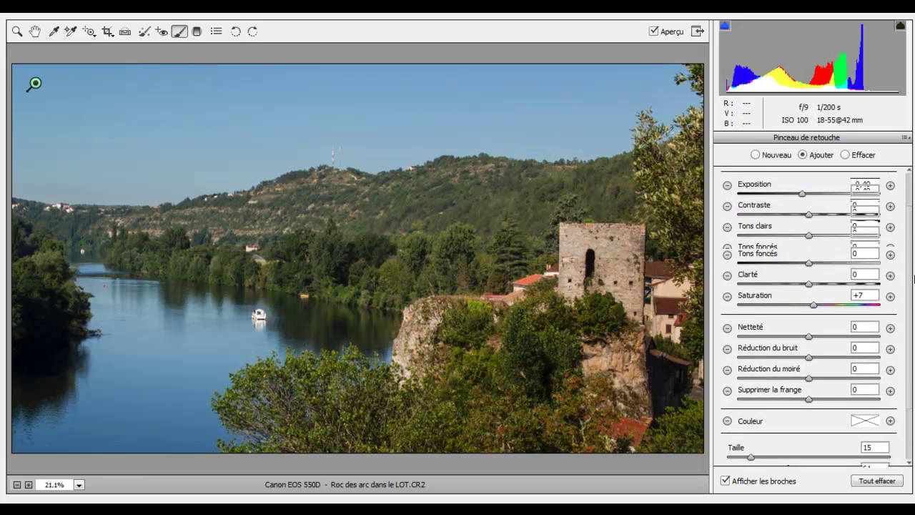
scroll(815, 318, down, 1)
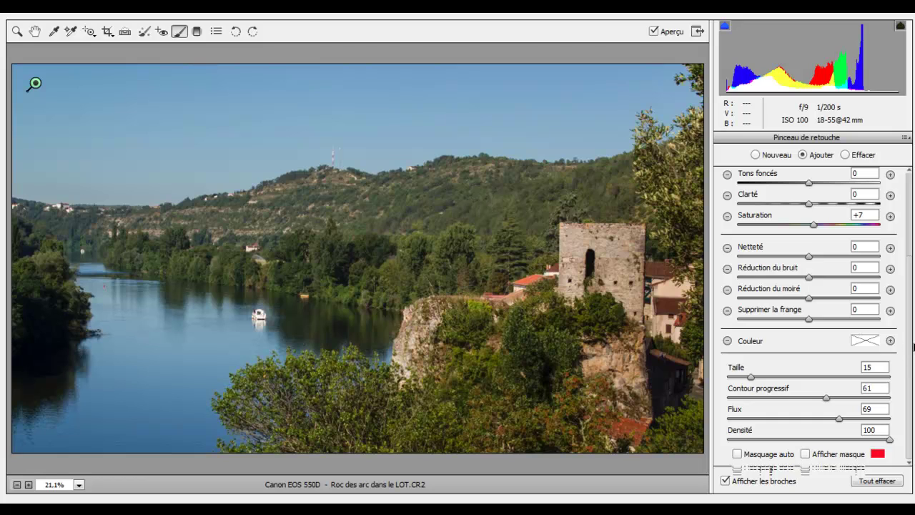
scroll(910, 348, up, 3)
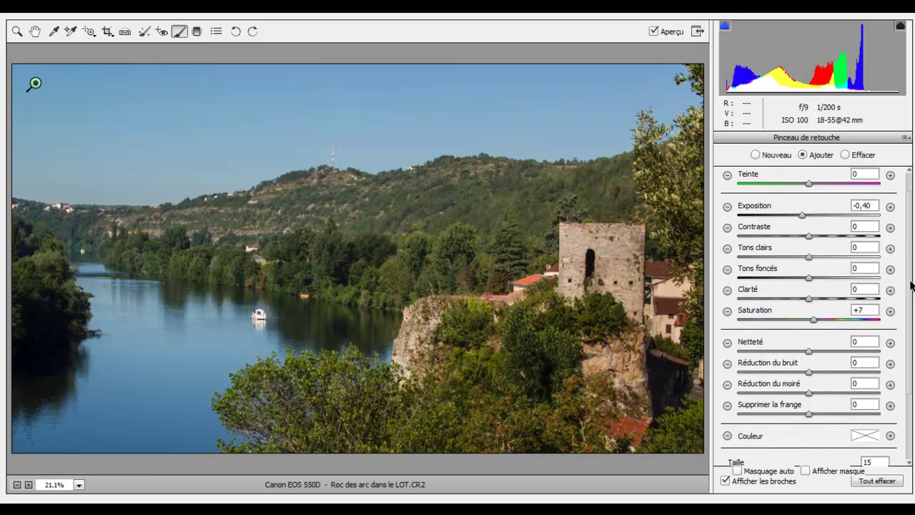
drag(911, 300, 910, 302)
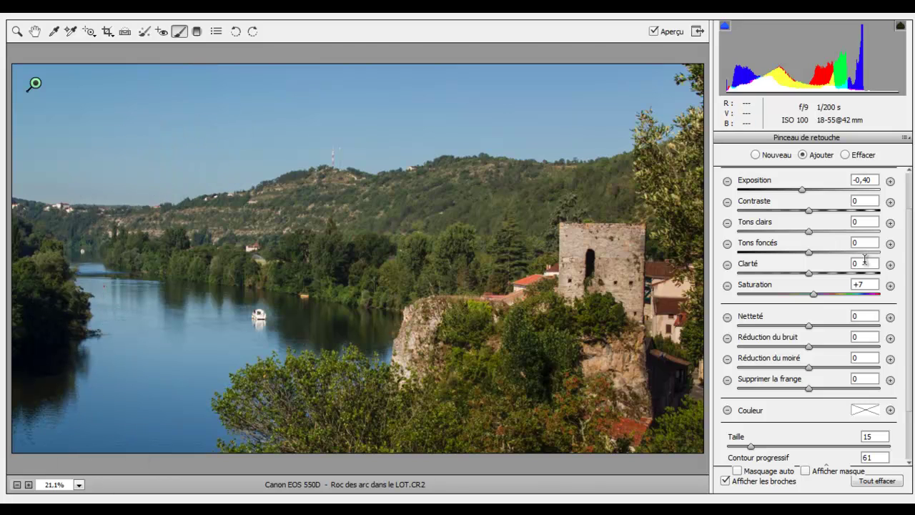
scroll(906, 243, up, 2)
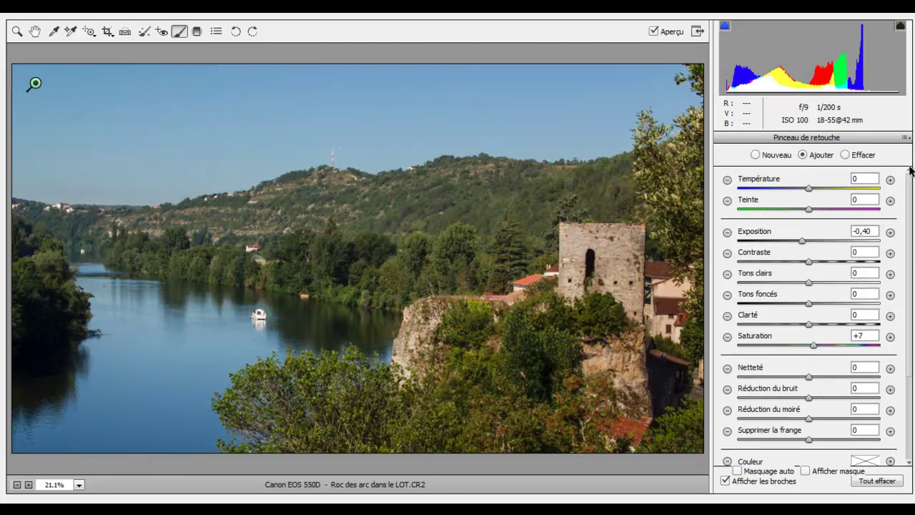
Step: Leave the adjustment brush and compare the photo with and without the basic corrections (Réglages de base) using the preview
click(18, 31)
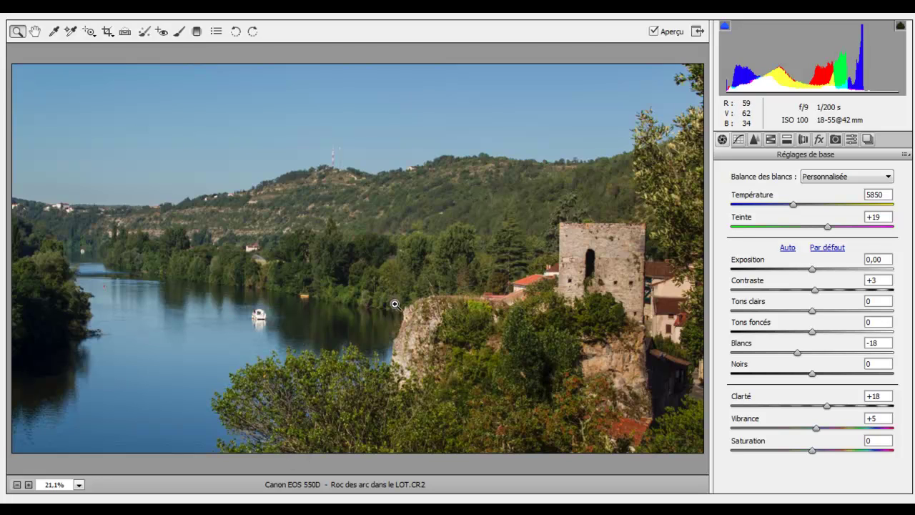
click(655, 32)
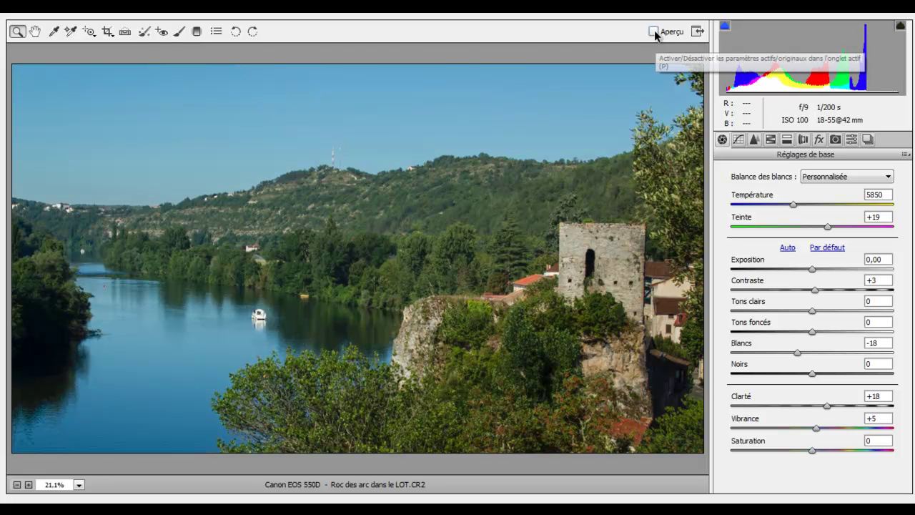
click(655, 32)
click(655, 32)
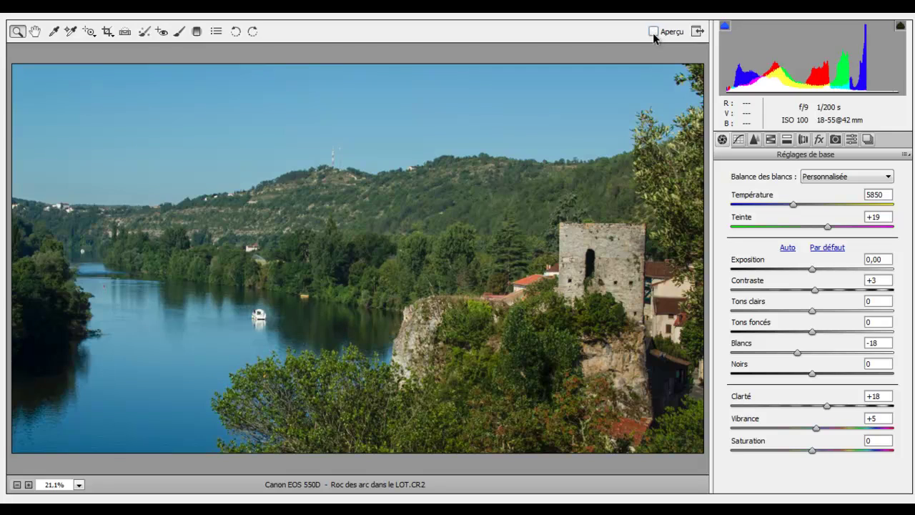
click(655, 32)
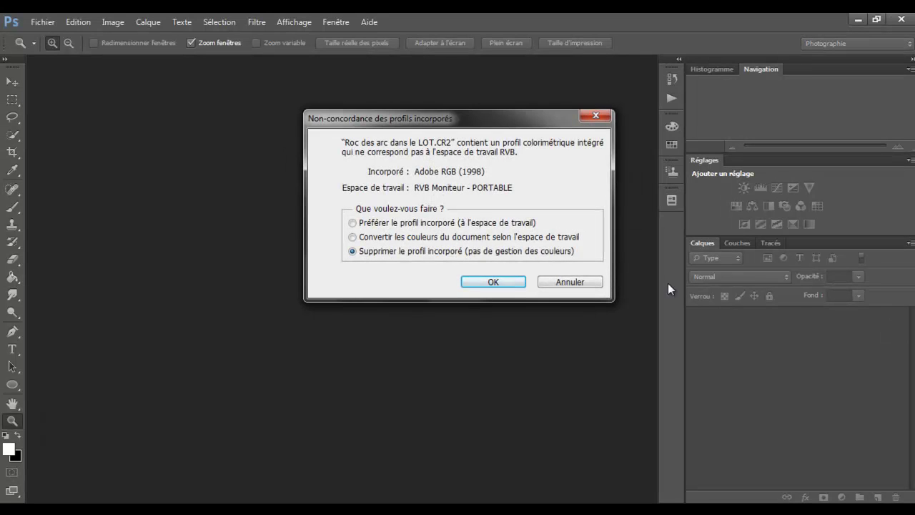
Step: Open the developed photo in Photoshop, accepting the embedded profile mismatch dialog, and zoom in to 100 % on the hilltop antennas
click(475, 281)
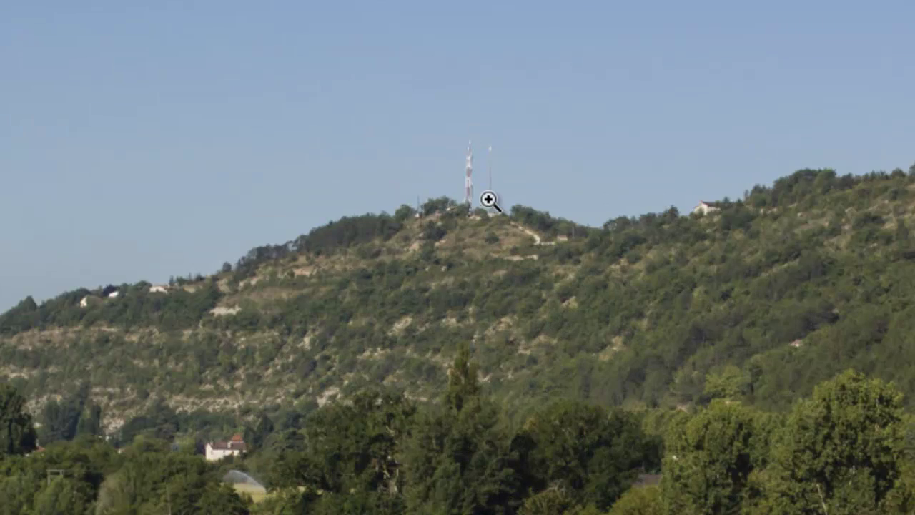
click(488, 198)
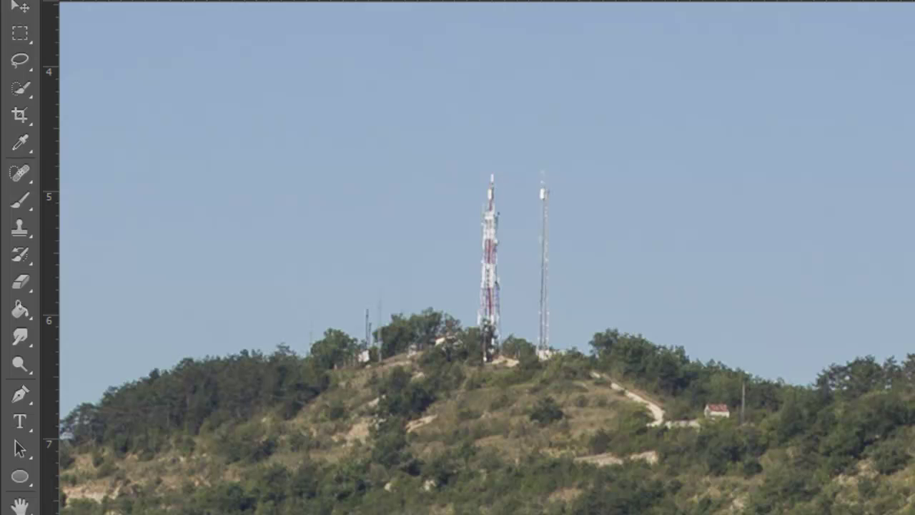
drag(165, 513, 111, 514)
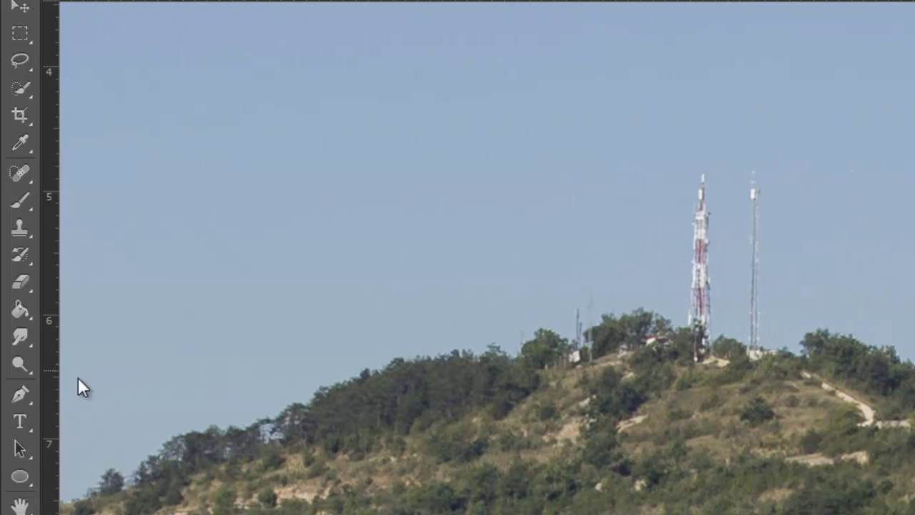
Step: Activate the Clone Stamp tool and duplicate the background layer (Arrière-plan)
mouse_move(19, 228)
mouse_down()
mouse_move(129, 237)
mouse_move(132, 223)
mouse_up()
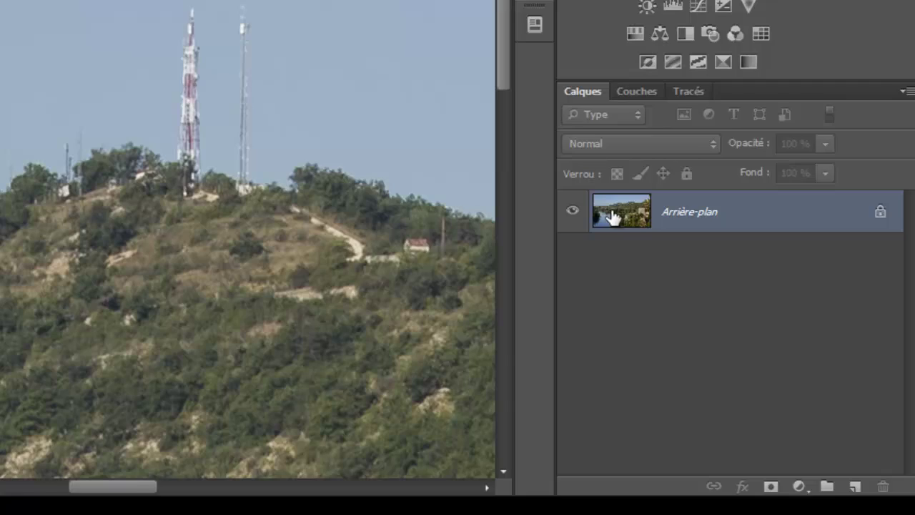
drag(914, 280, 914, 514)
drag(849, 474, 879, 495)
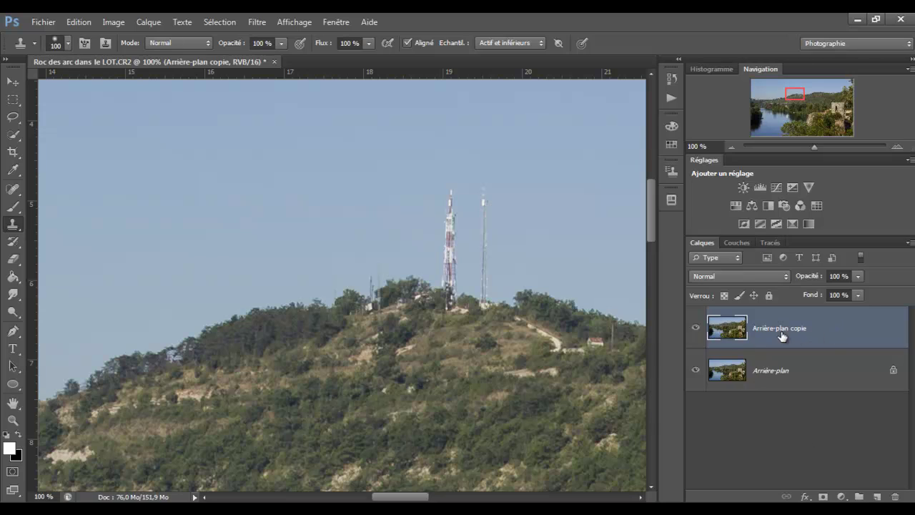
Step: Give the Clone Stamp a soft round brush with a size of 43 px and a hardness of 63 %
alt+click(564, 226)
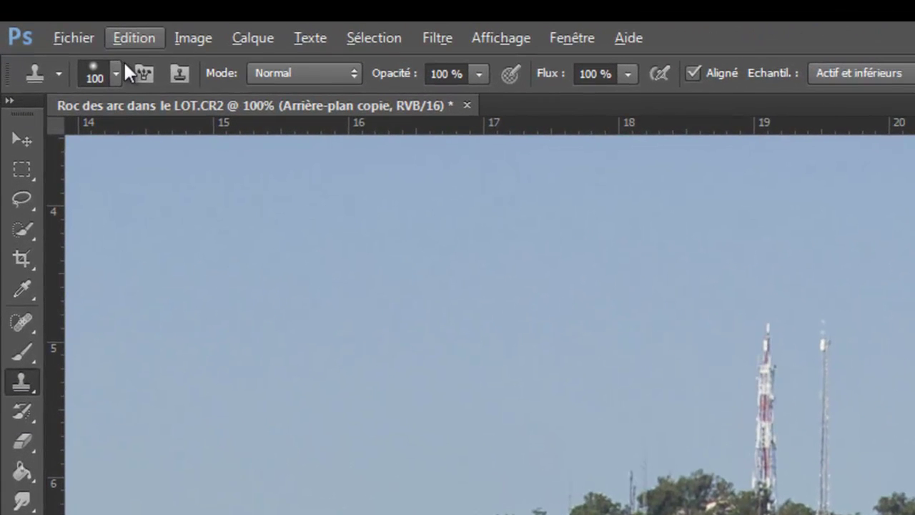
click(115, 74)
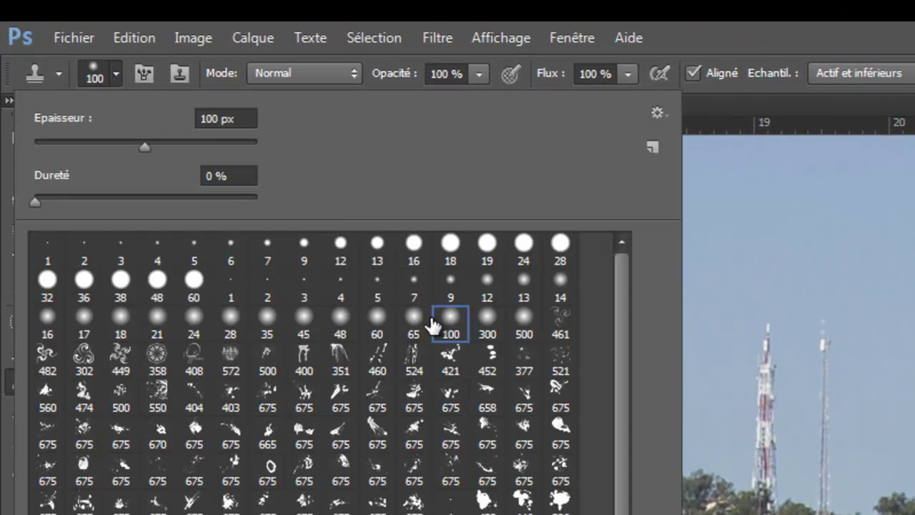
click(379, 329)
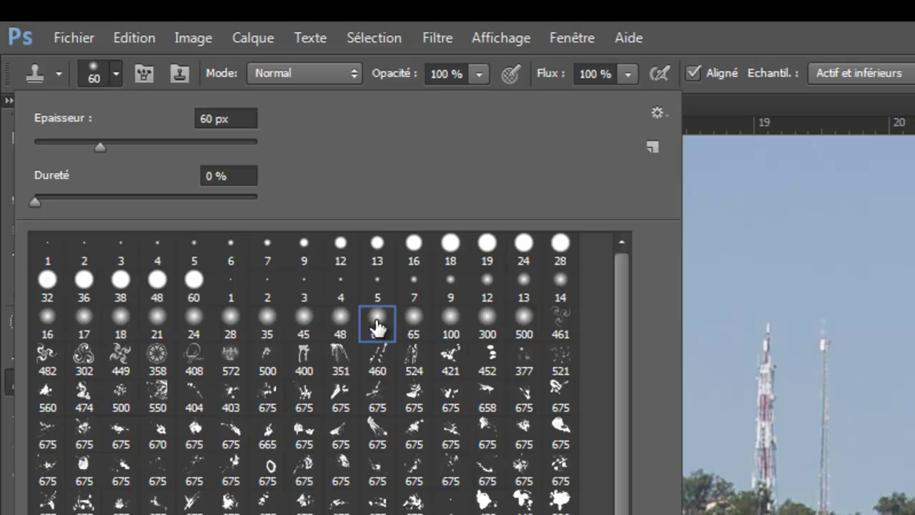
mouse_move(170, 201)
mouse_down()
mouse_move(191, 201)
mouse_move(174, 200)
mouse_up()
click(116, 71)
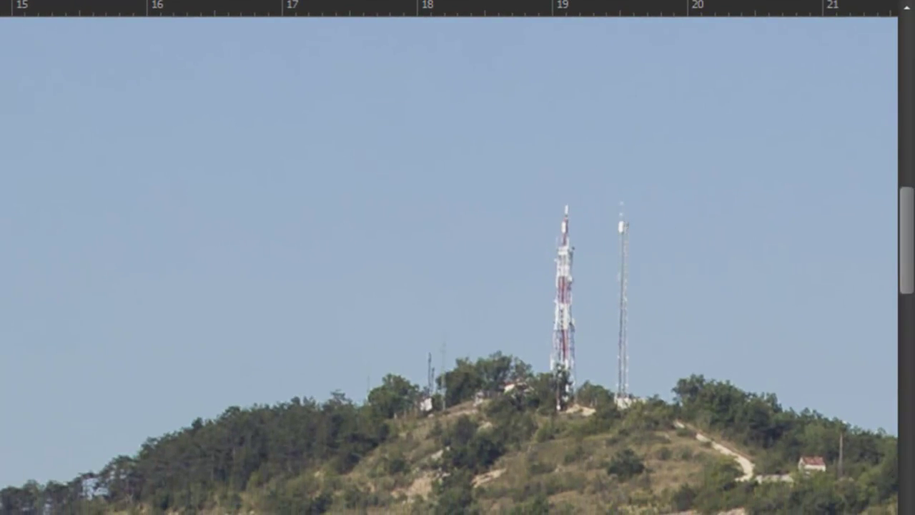
click(0, 0)
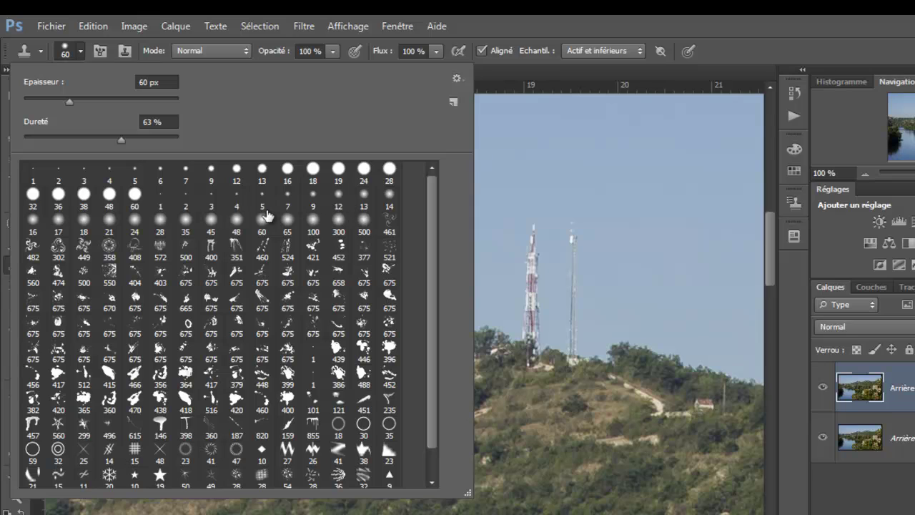
drag(69, 101, 57, 99)
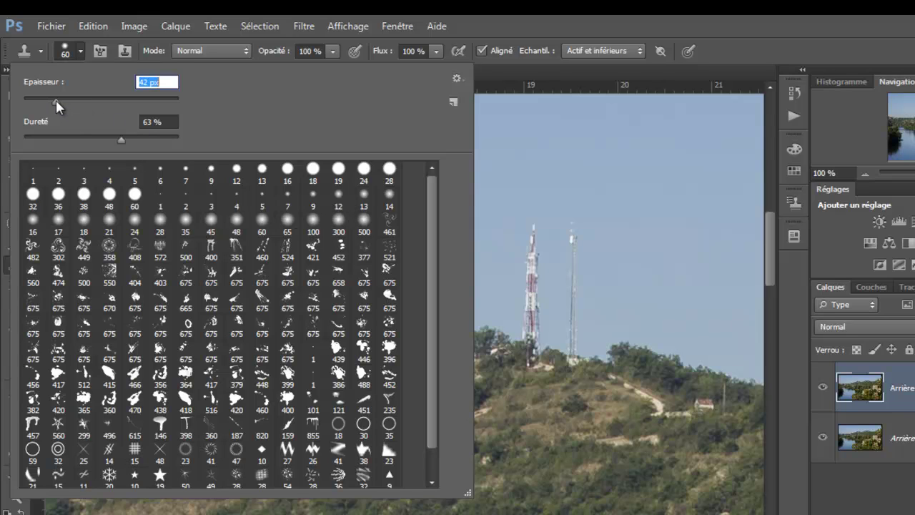
click(83, 49)
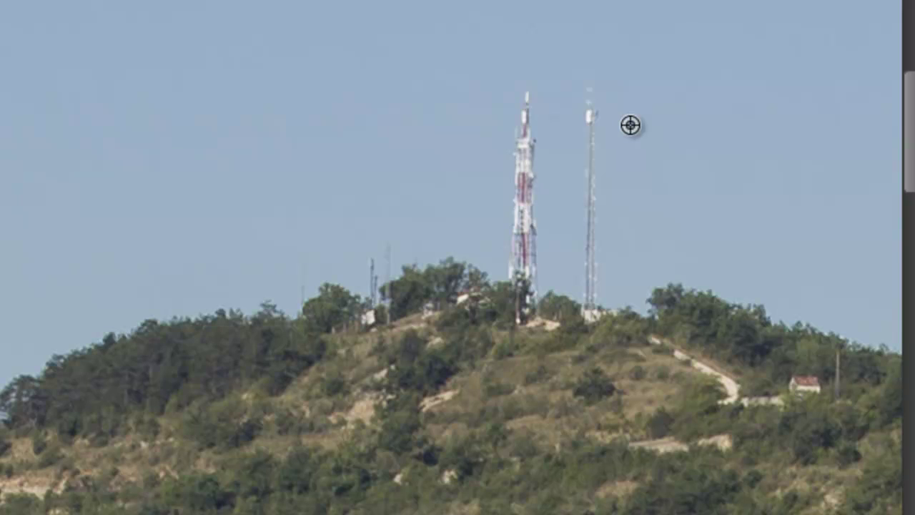
Step: Sample the sky beside the thinner hilltop antenna and clone it over that antenna down towards the hill
alt+click(630, 125)
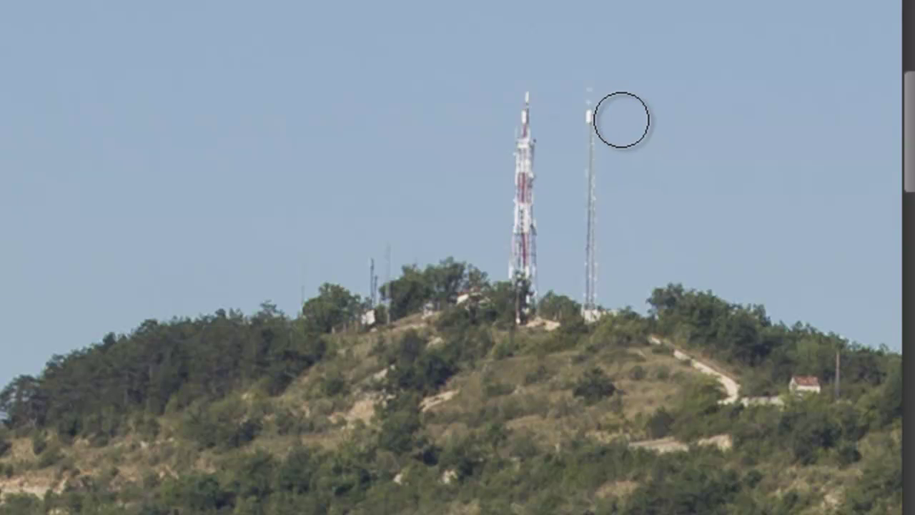
mouse_move(599, 107)
mouse_down()
mouse_move(599, 270)
mouse_move(605, 246)
mouse_up()
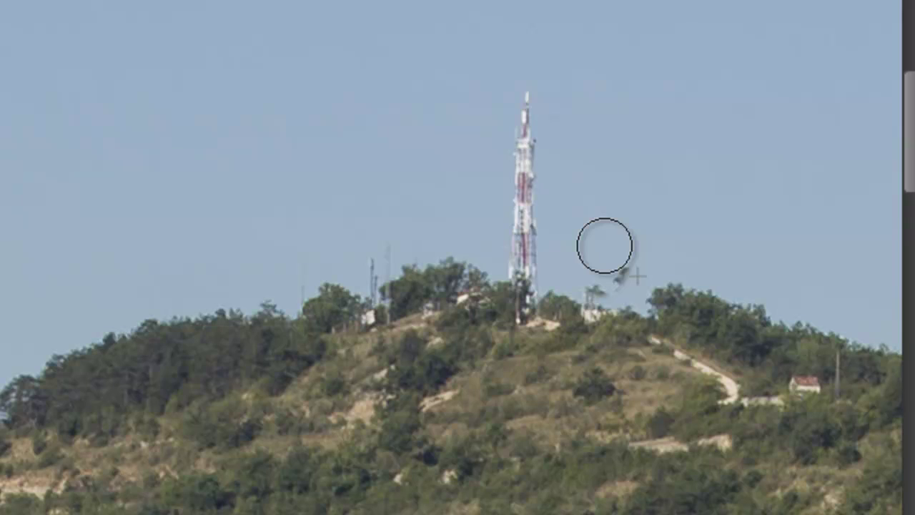
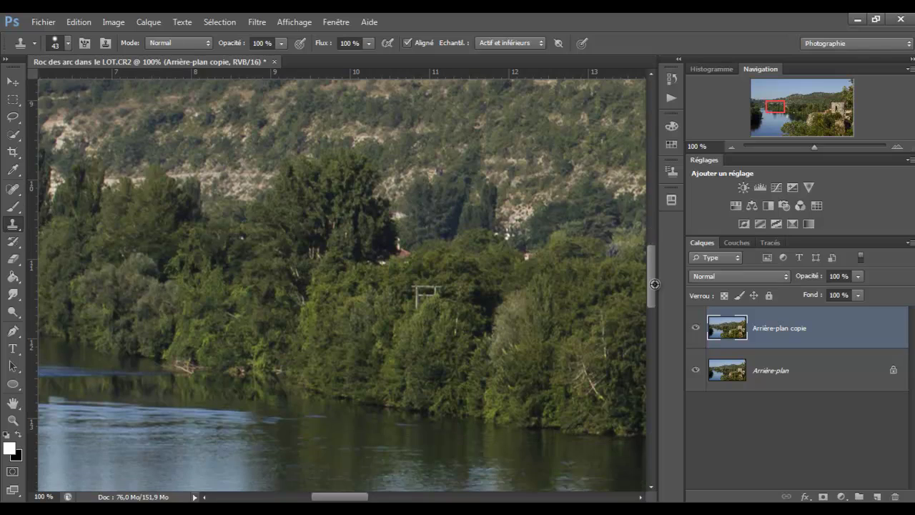
Step: Clone foliage over the metal frame and the small red roof among the riverside trees
mouse_move(414, 291)
mouse_down()
mouse_move(414, 299)
mouse_move(429, 290)
mouse_up()
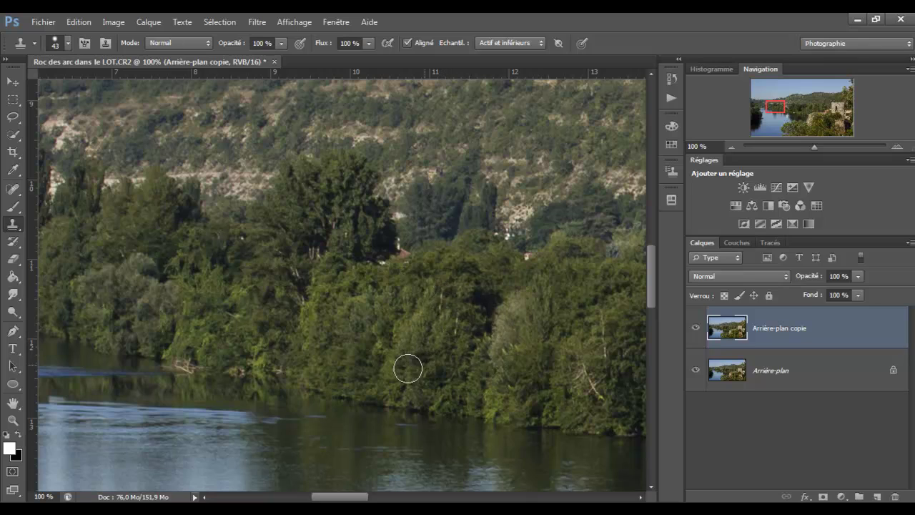
mouse_move(407, 260)
mouse_down()
mouse_move(394, 249)
mouse_move(382, 293)
mouse_up()
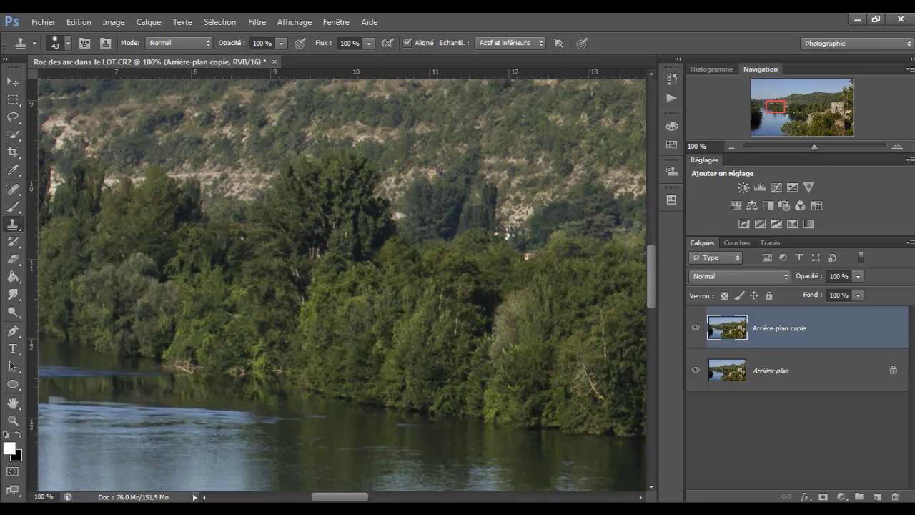
drag(345, 498, 408, 498)
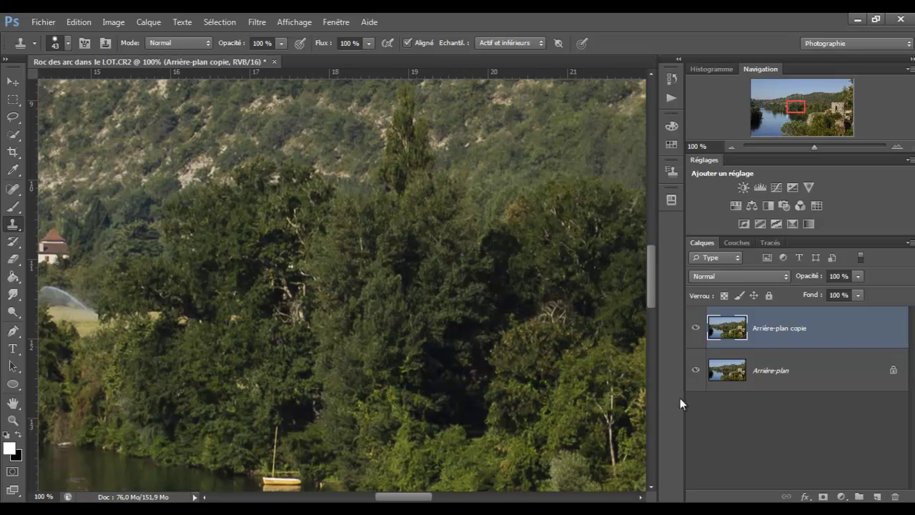
Step: Clone riverbank foliage over the small yellow boat moored below the trees and over the bright spots beside it
drag(653, 298, 654, 310)
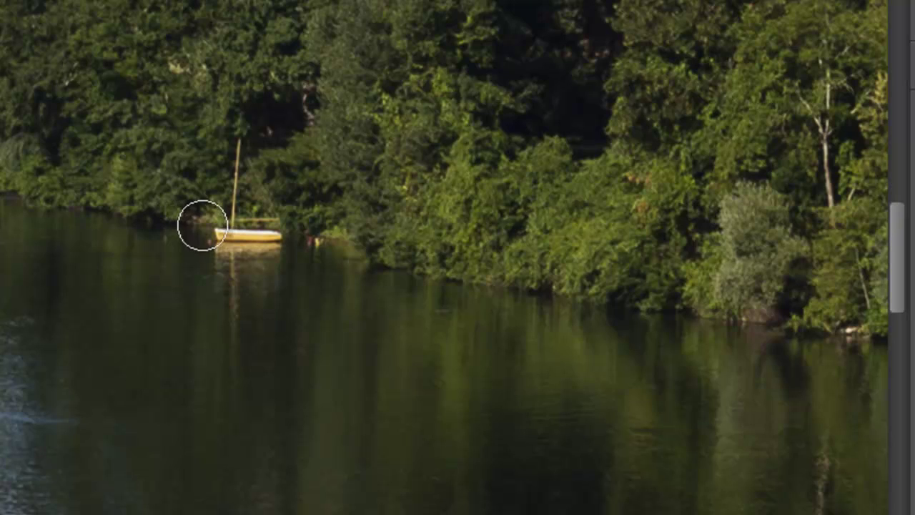
mouse_move(204, 219)
mouse_down()
mouse_move(231, 215)
mouse_move(263, 228)
mouse_up()
key(ctrl+z)
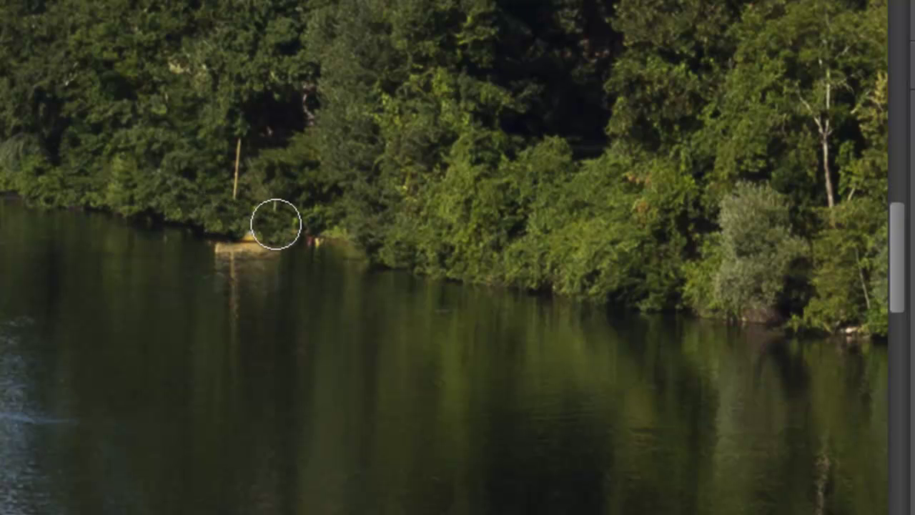
alt+click(336, 225)
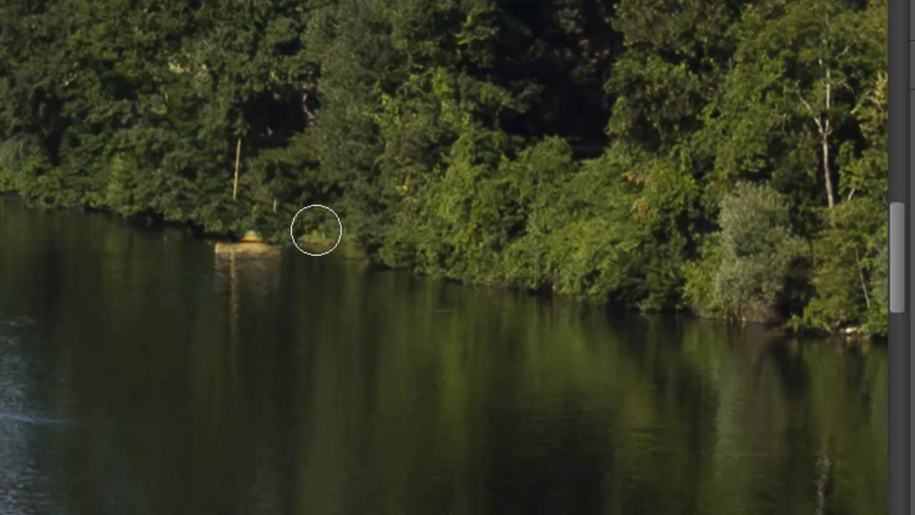
drag(315, 230, 326, 229)
Step: Sample the dark water beside the boat and clone it over the reflection of its hull and mast
alt+click(285, 283)
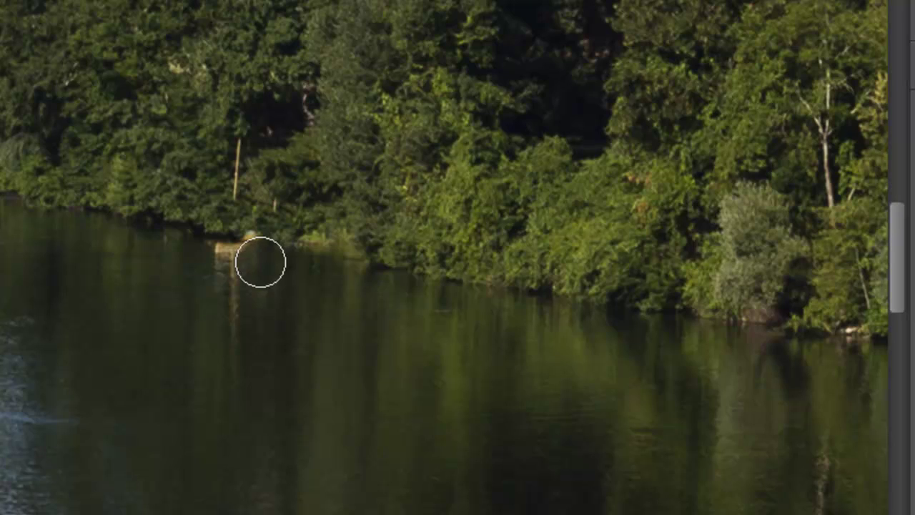
alt+click(274, 348)
drag(227, 374, 234, 303)
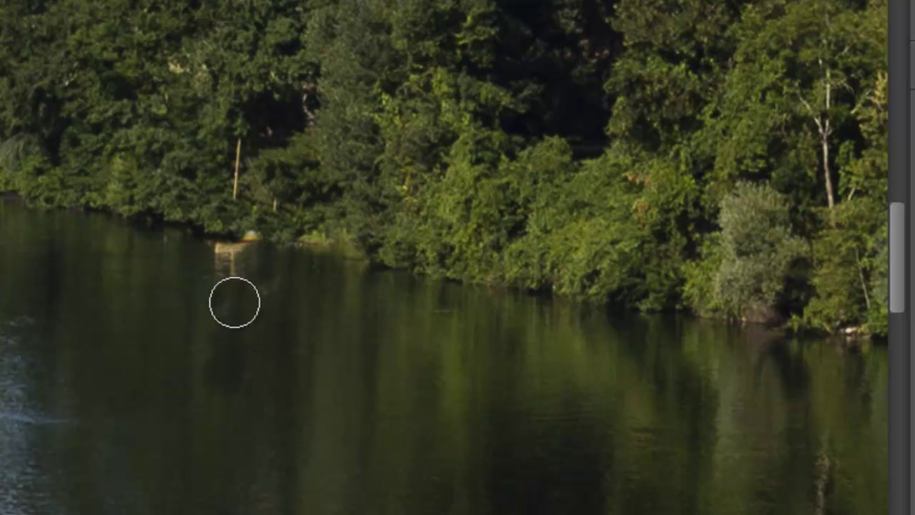
alt+click(294, 341)
mouse_move(237, 336)
mouse_down()
mouse_move(225, 342)
mouse_move(239, 362)
mouse_up()
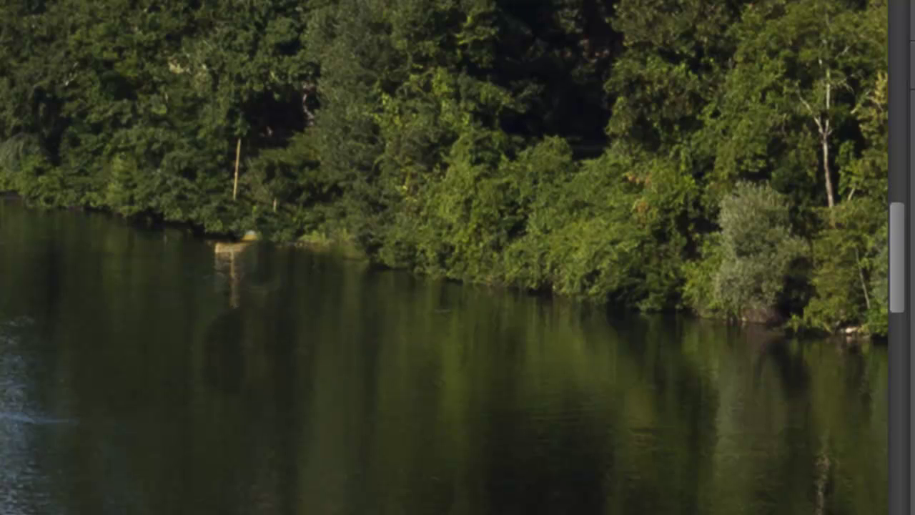
Step: Use the Spot Healing Brush to blend the cloned patches in the water and remove the rest of the boat's hull and reflection
right_click(22, 100)
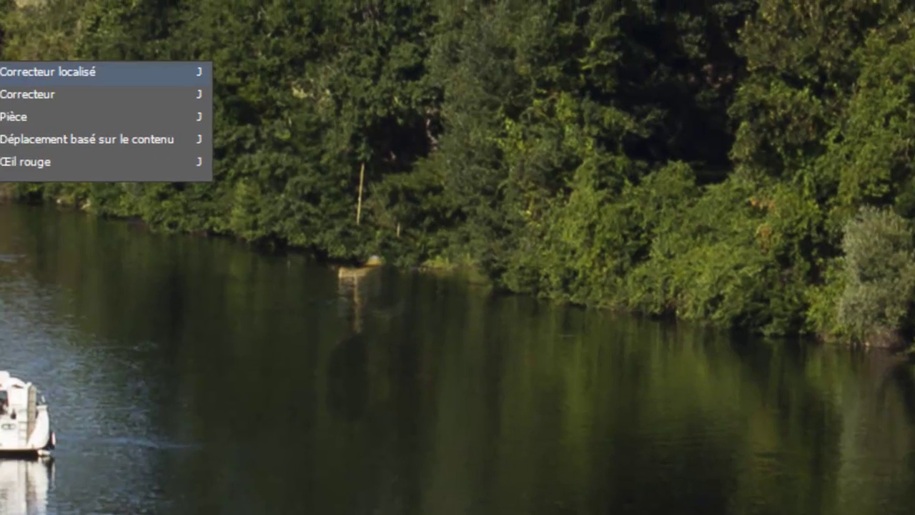
click(82, 95)
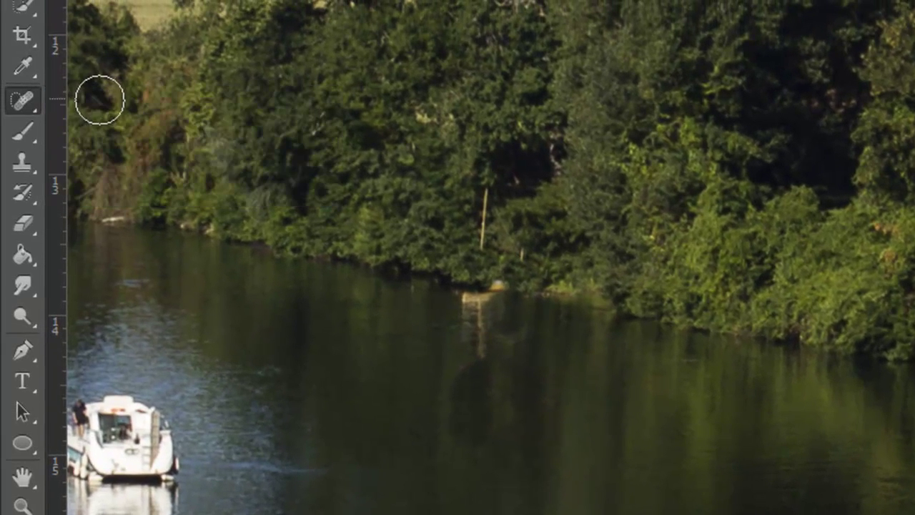
mouse_move(469, 379)
mouse_down()
mouse_move(481, 412)
mouse_move(477, 428)
mouse_move(502, 374)
mouse_up()
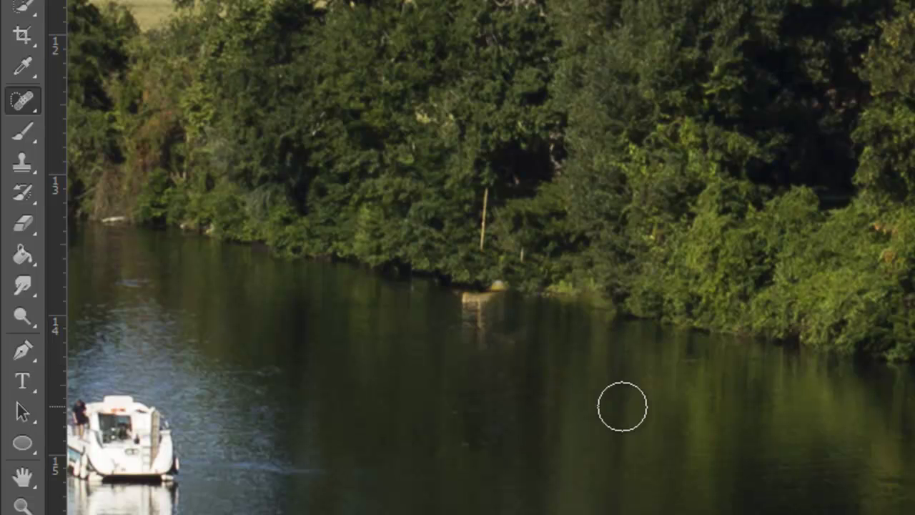
alt+click(548, 347)
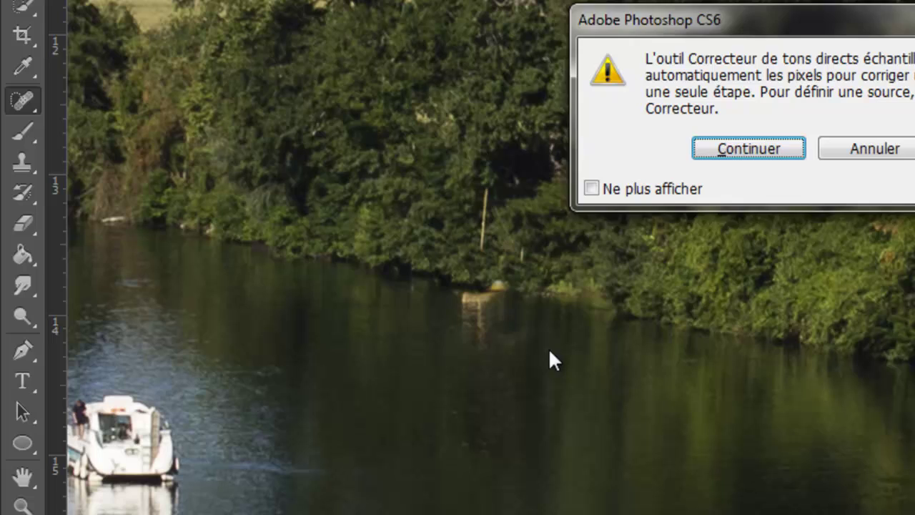
click(736, 153)
mouse_move(520, 342)
mouse_down()
mouse_move(477, 313)
mouse_move(460, 312)
mouse_move(508, 315)
mouse_up()
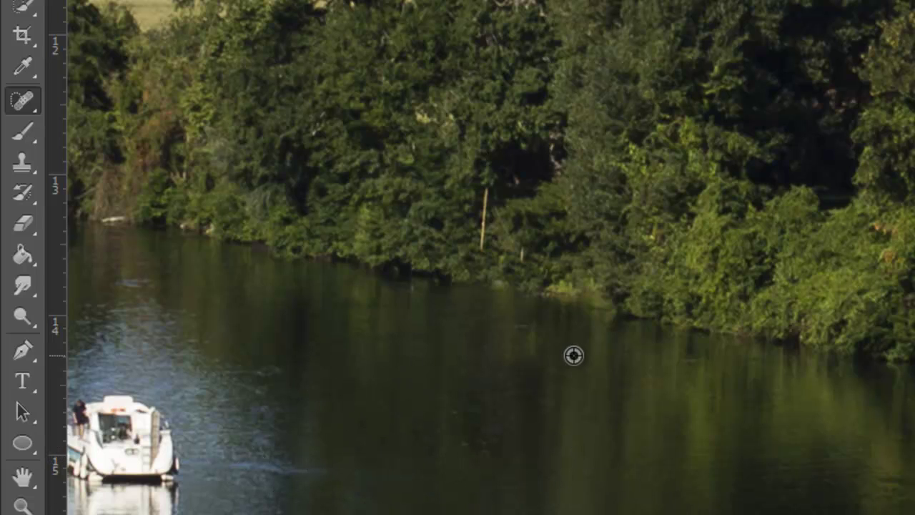
drag(556, 344, 529, 340)
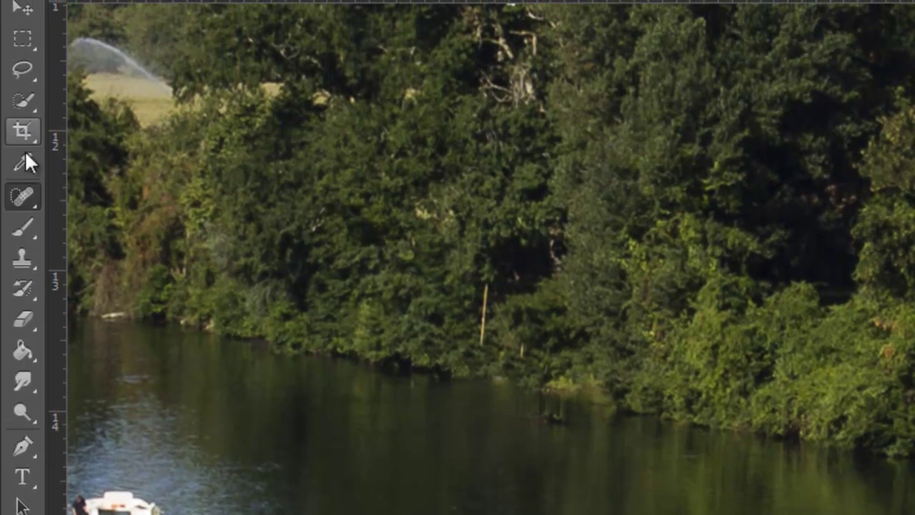
Step: Return to the Clone Stamp and clone neighbouring foliage over the leftover boat mast and the small pale post beside it
click(29, 260)
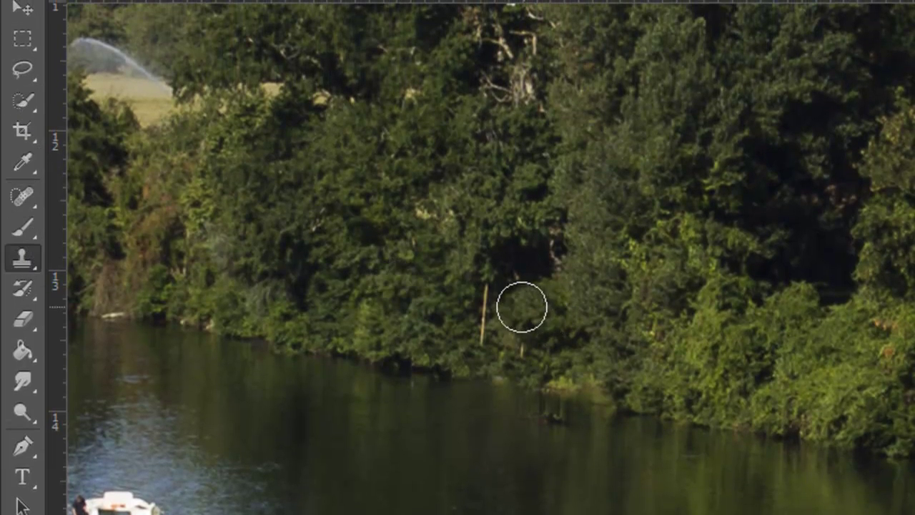
alt+click(455, 289)
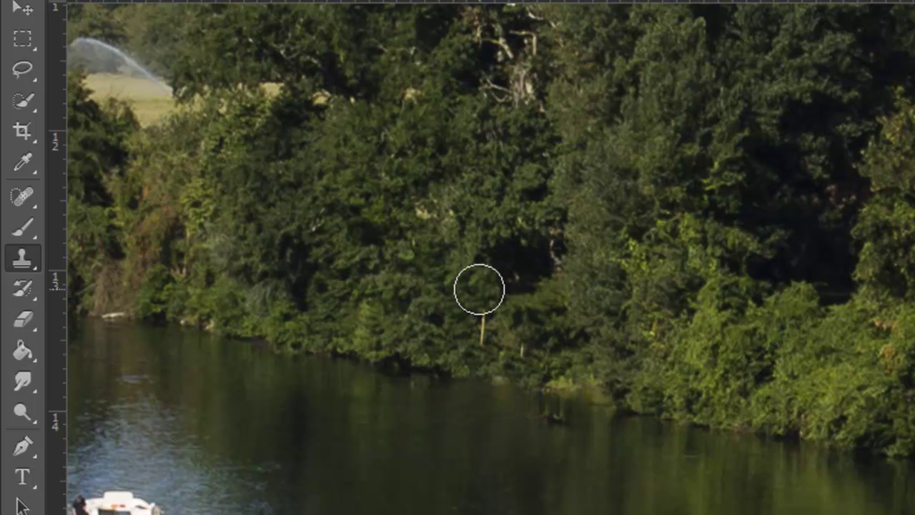
mouse_move(478, 288)
mouse_down()
mouse_move(481, 329)
mouse_move(507, 335)
mouse_up()
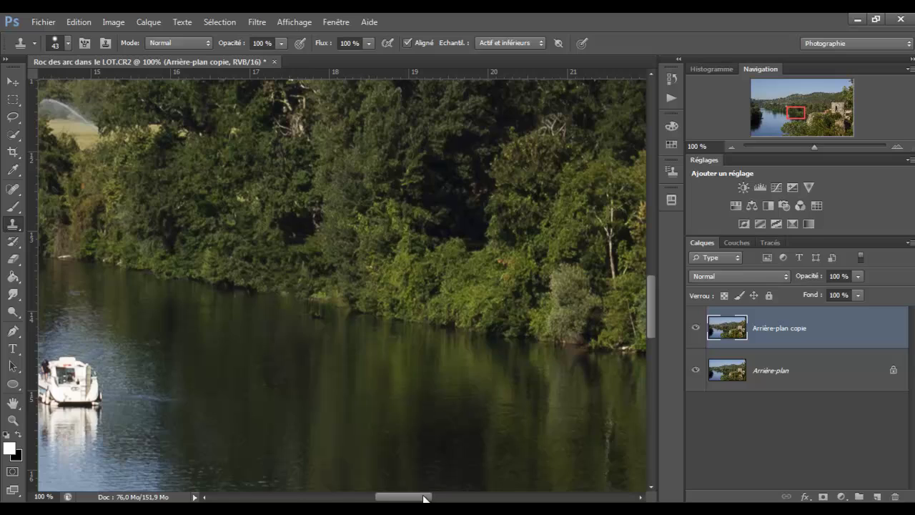
Step: Clone river water over the small red buoy near the dark trees on the opposite side of the river
drag(423, 496, 314, 496)
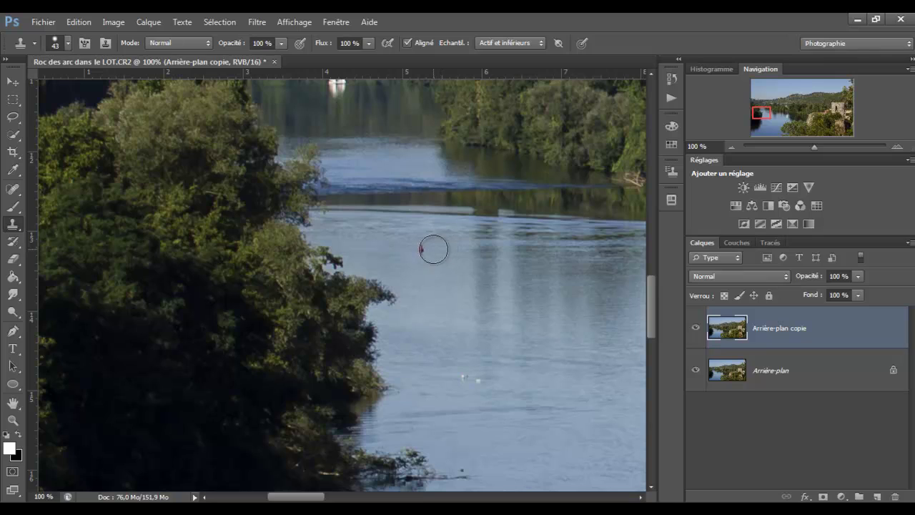
key(alt)
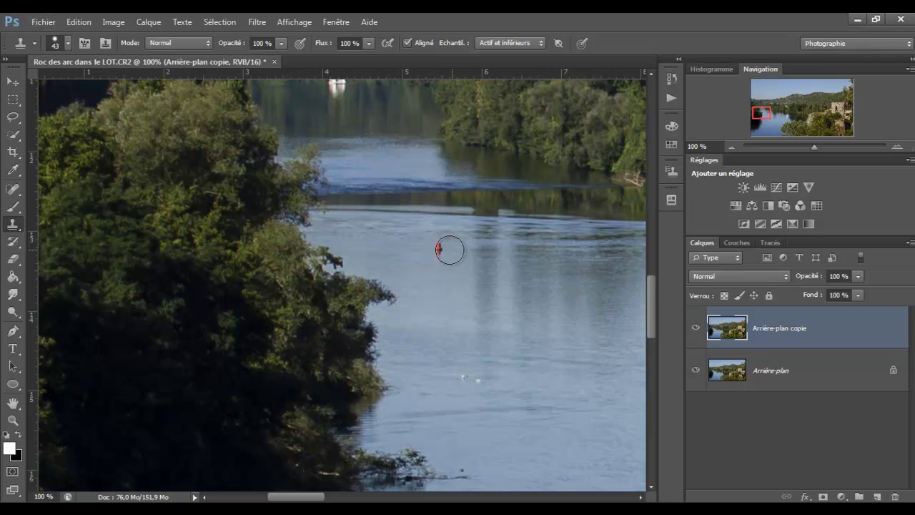
click(444, 248)
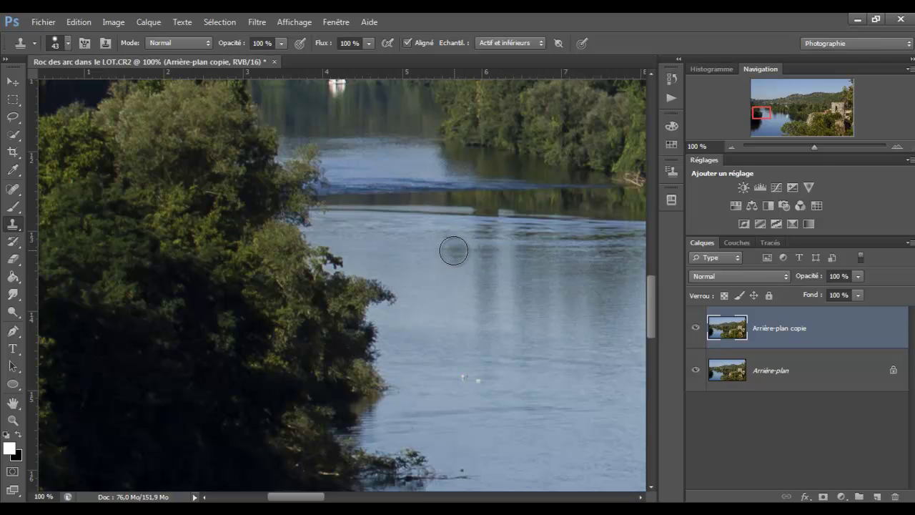
alt+click(483, 246)
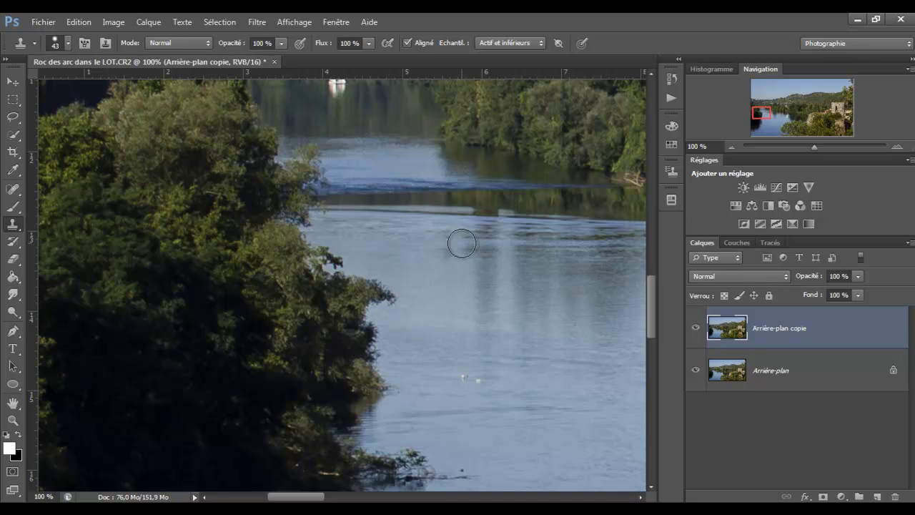
click(163, 171)
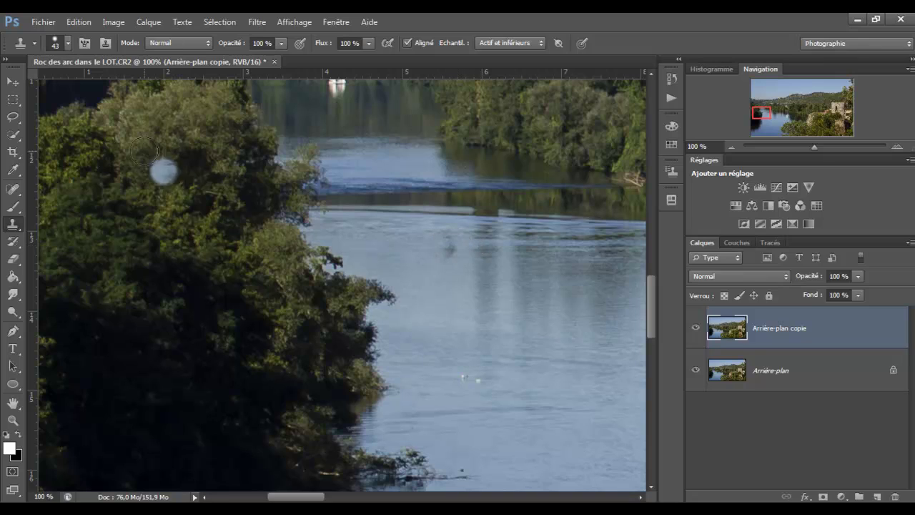
Step: Switch the Clone Stamp to a soft round brush with a size of 100 px and a hardness of 0 %
click(67, 44)
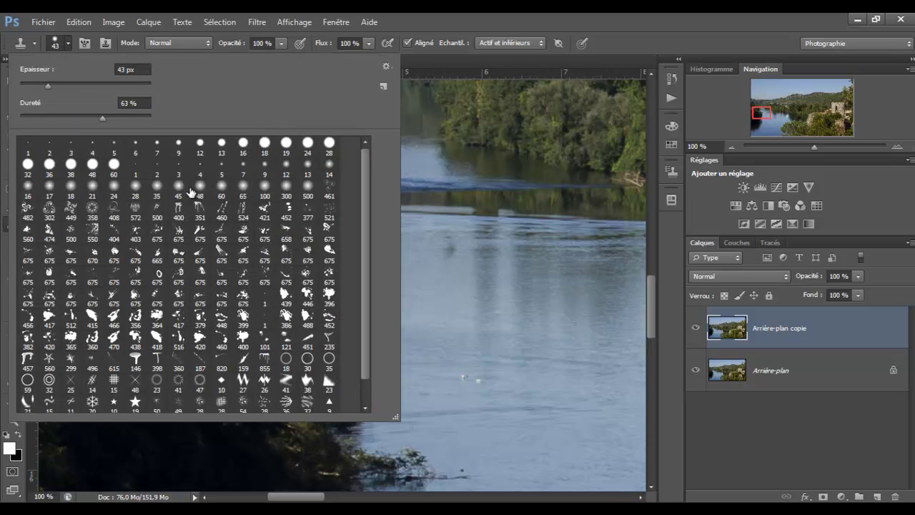
click(263, 189)
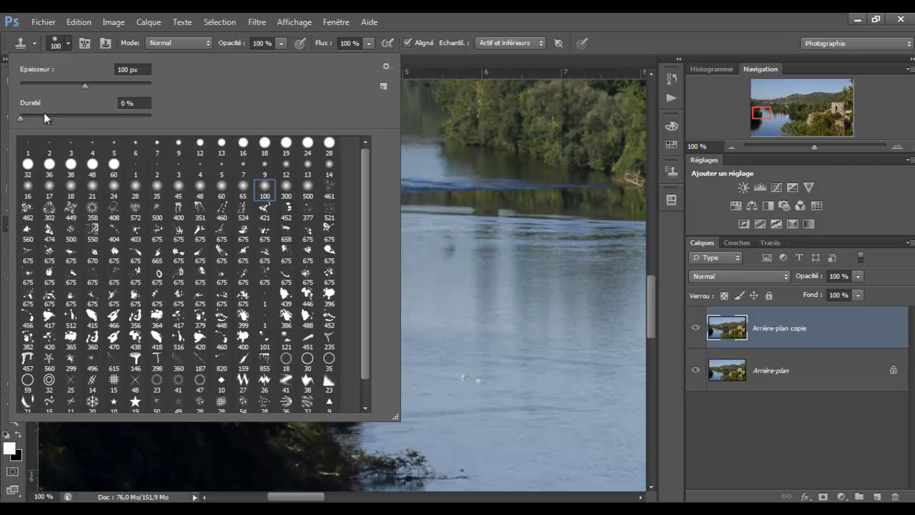
click(72, 42)
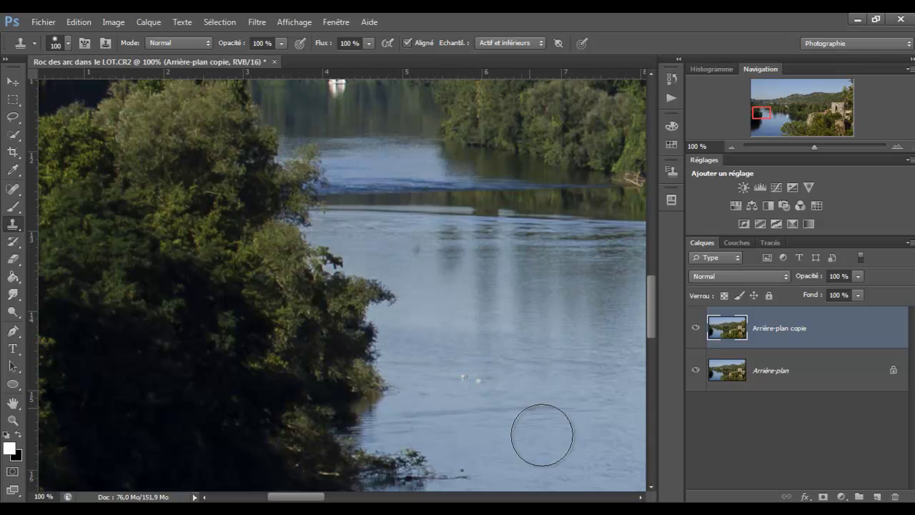
Step: Inspect the river and hillside, fit the whole image in the window, and toggle the Arrière-plan copie layer's visibility to compare with the original
drag(653, 296, 675, 340)
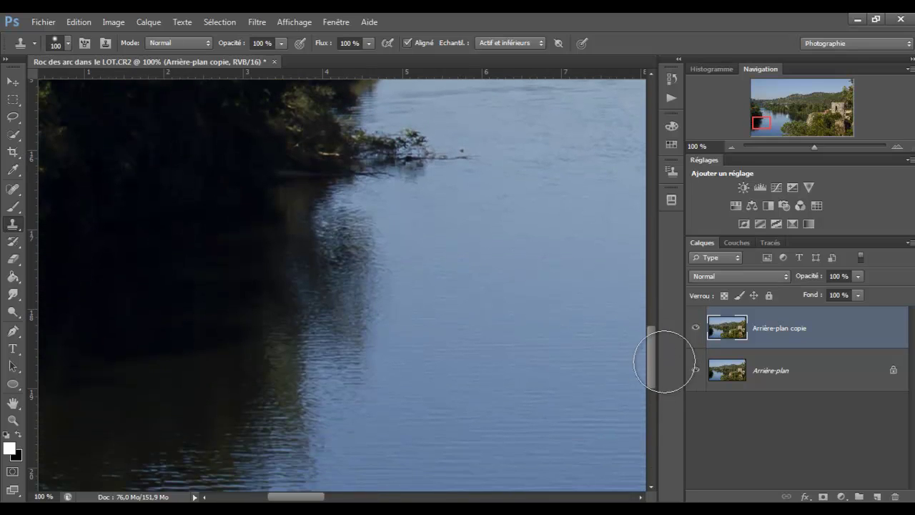
drag(294, 496, 376, 500)
drag(653, 338, 641, 210)
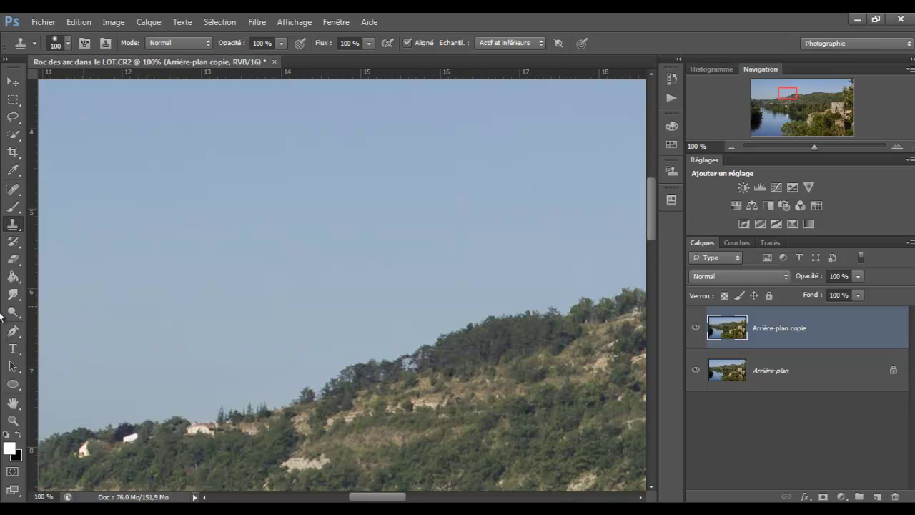
click(11, 421)
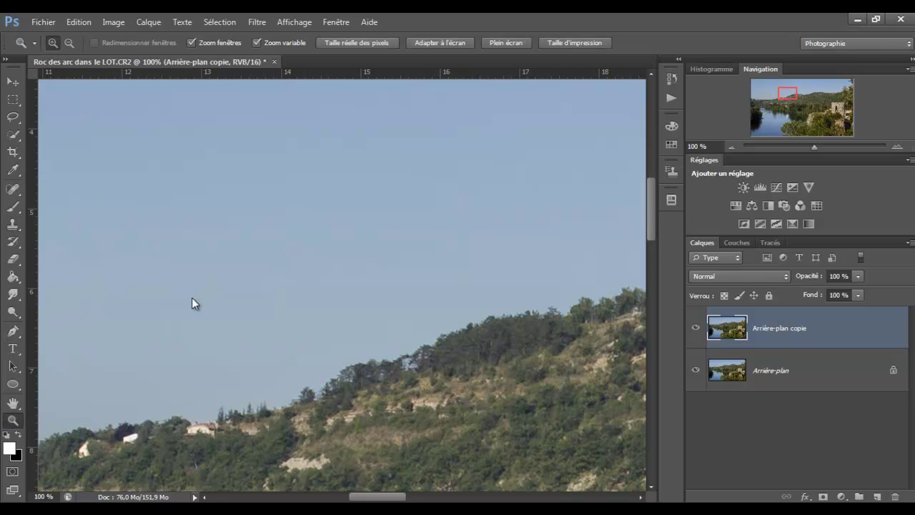
click(452, 42)
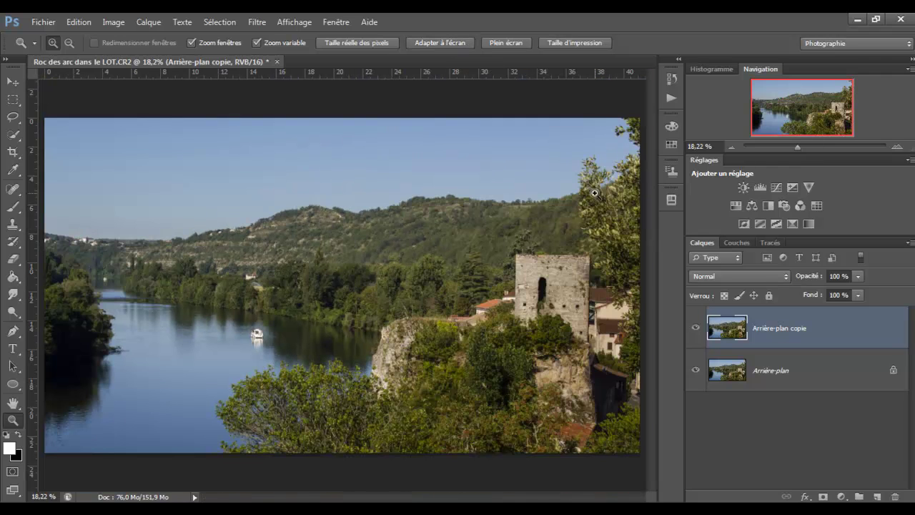
click(697, 329)
click(698, 329)
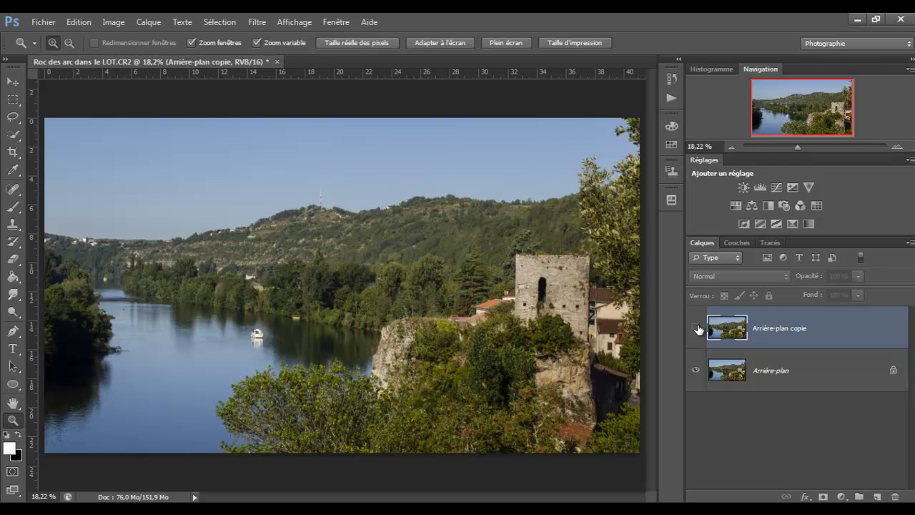
click(698, 329)
click(698, 329)
click(698, 330)
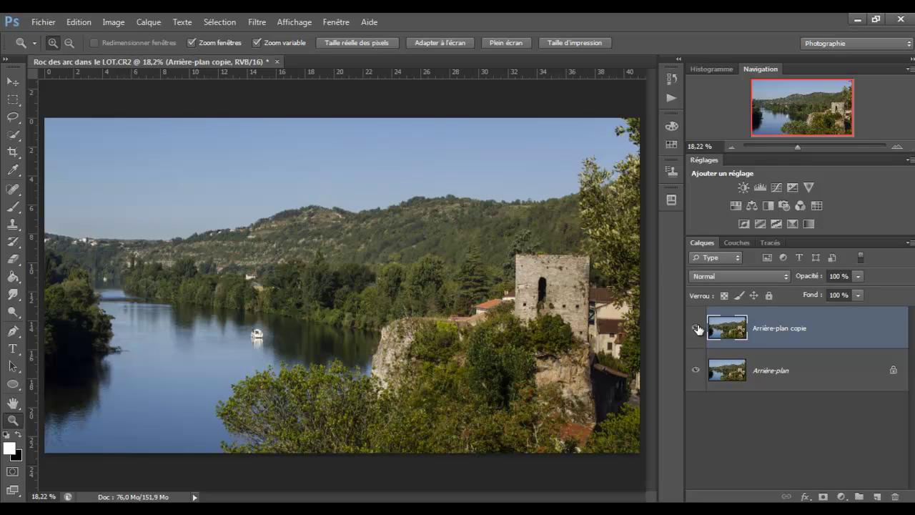
Step: Flatten the retouched copy and the background into a single layer
right_click(849, 377)
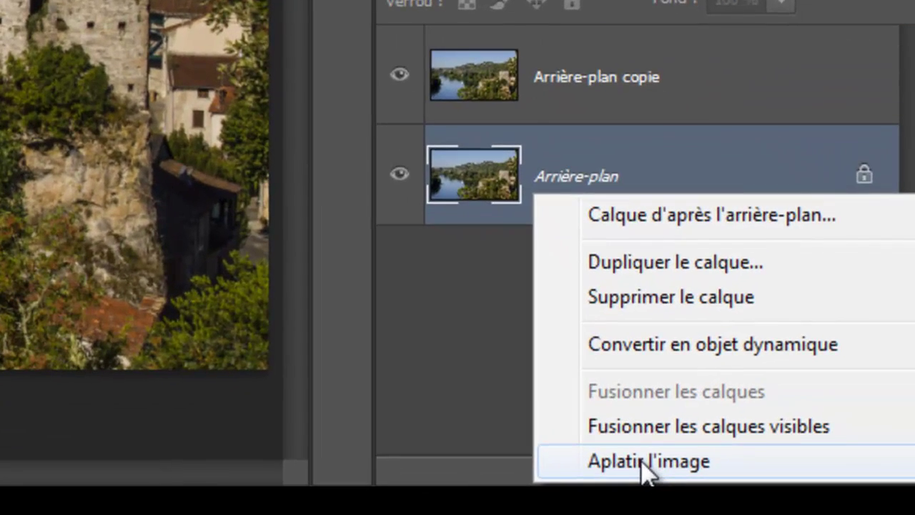
click(646, 465)
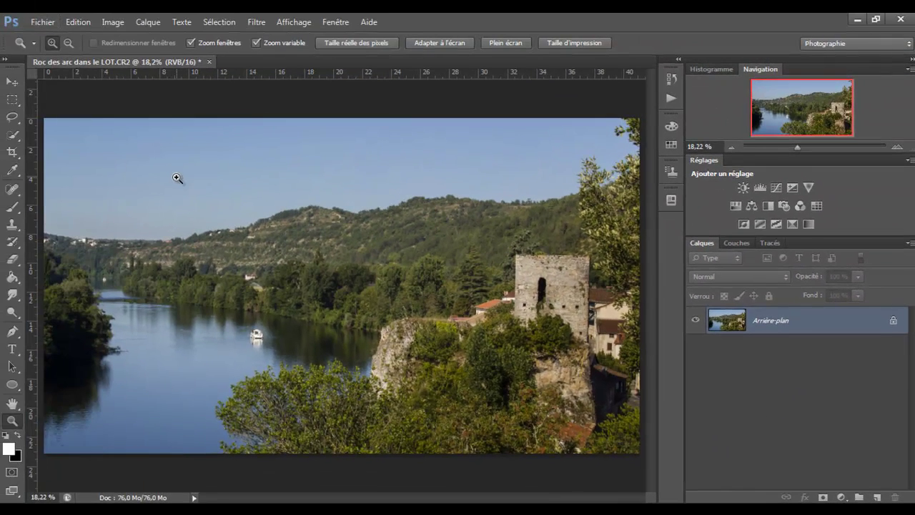
Step: Save the flattened image as an uncompressed TIFF named "Roc des arc dans le LOT666" in the Tuto Caméra Raw folder
click(43, 22)
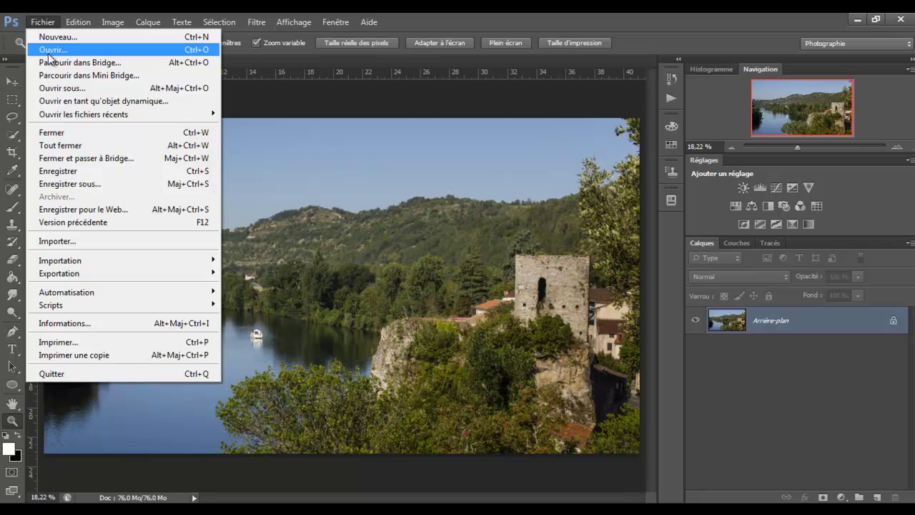
click(66, 184)
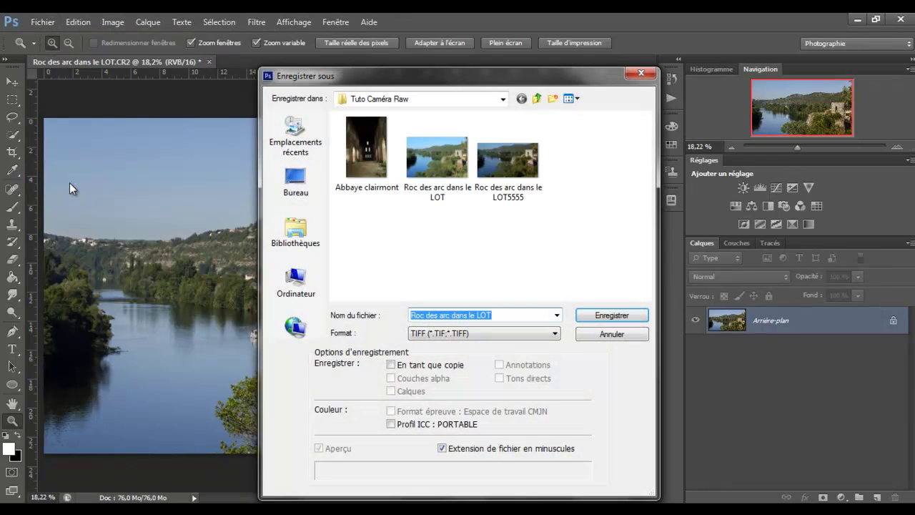
click(518, 171)
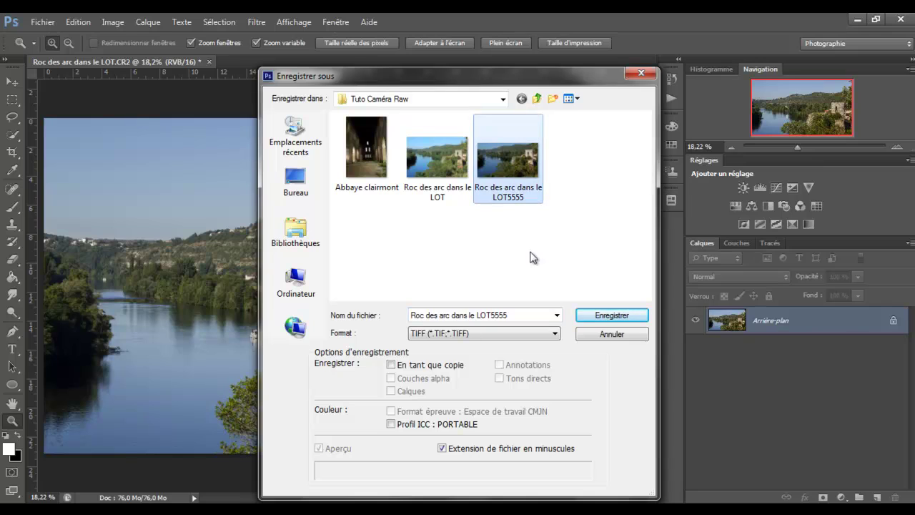
click(512, 316)
click(516, 315)
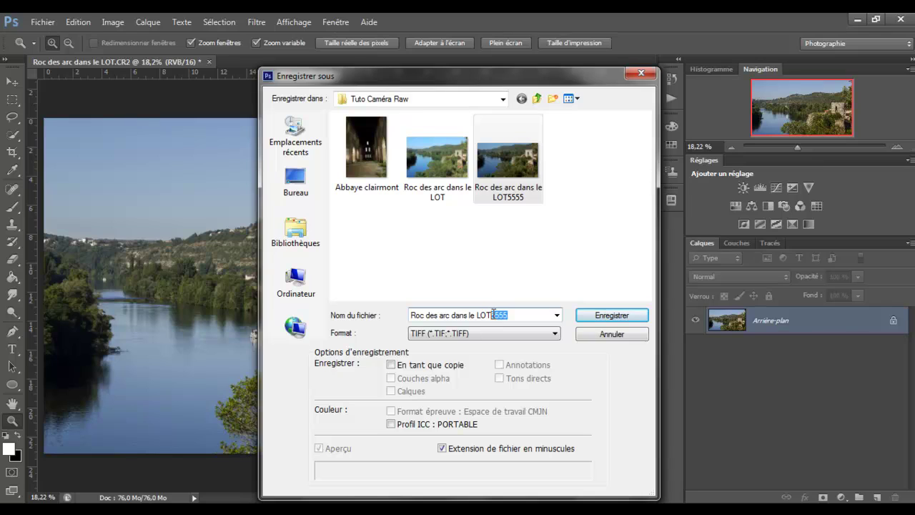
key(BackSpace)
key(BackSpace)
key(BackSpace)
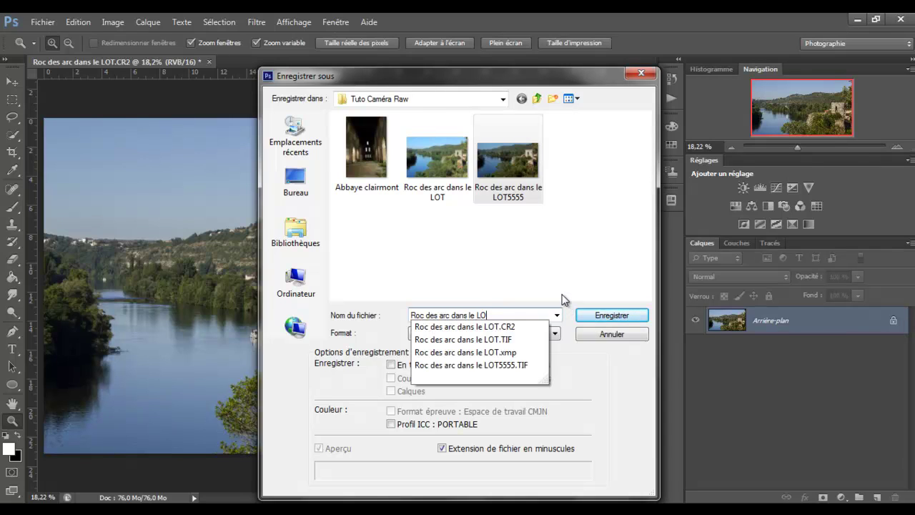
text(T666)
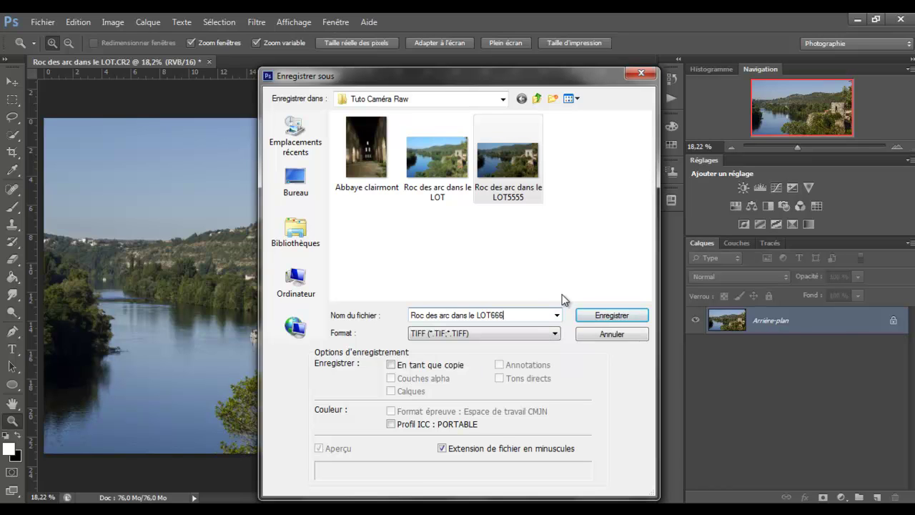
click(633, 323)
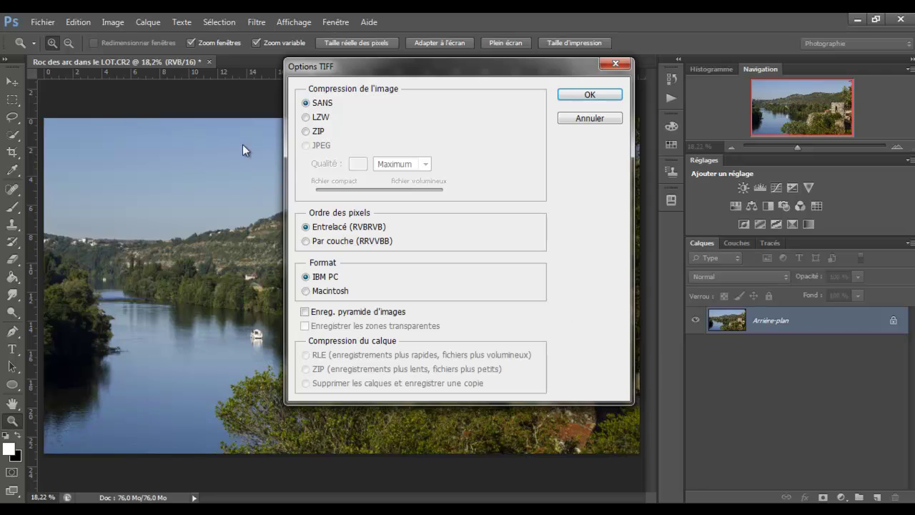
click(608, 100)
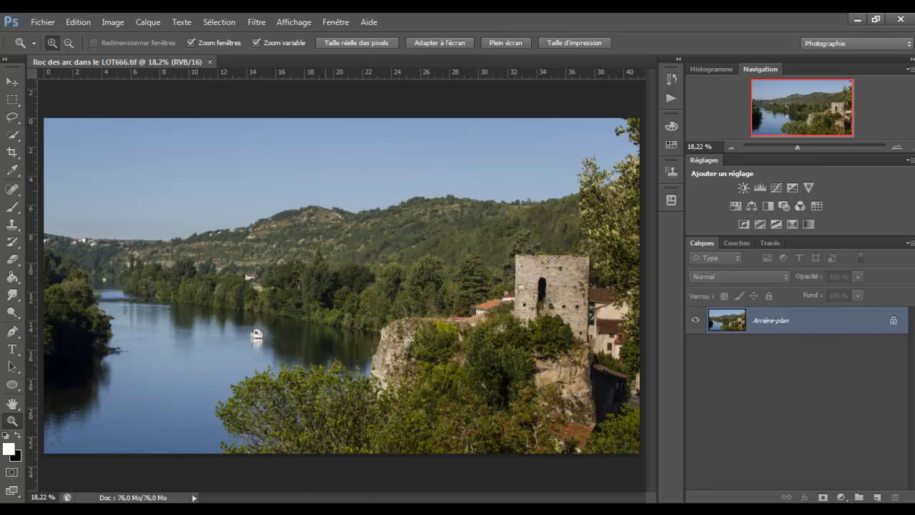
Step: Switch to Windows Explorer and open the Tuto Caméra Raw folder on the desktop
mouse_move(90, 511)
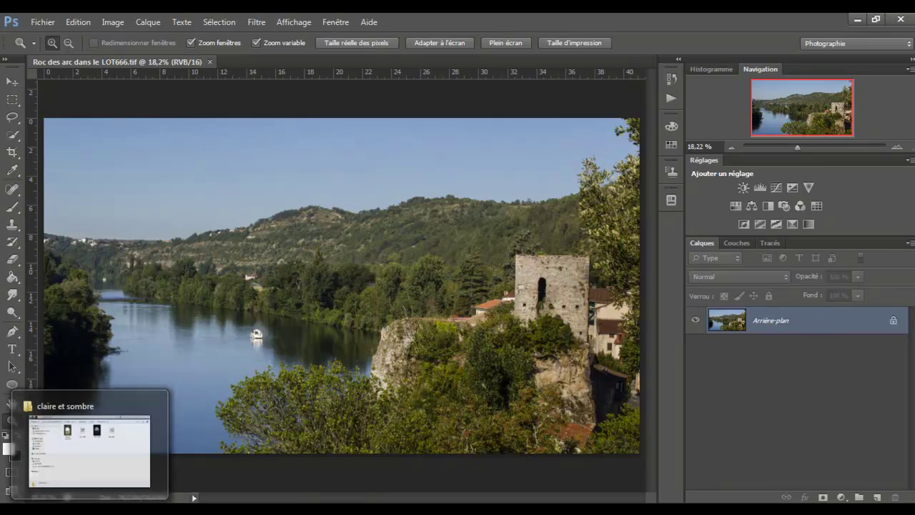
click(89, 511)
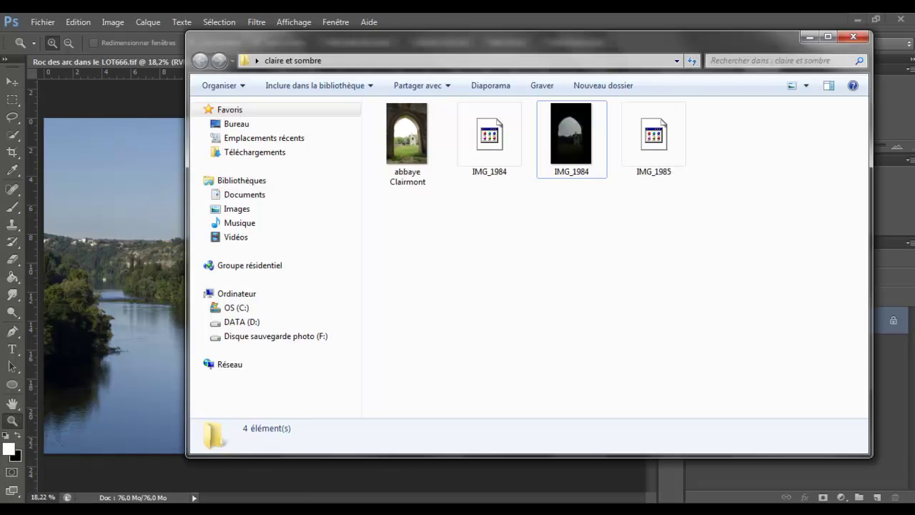
click(90, 511)
click(89, 511)
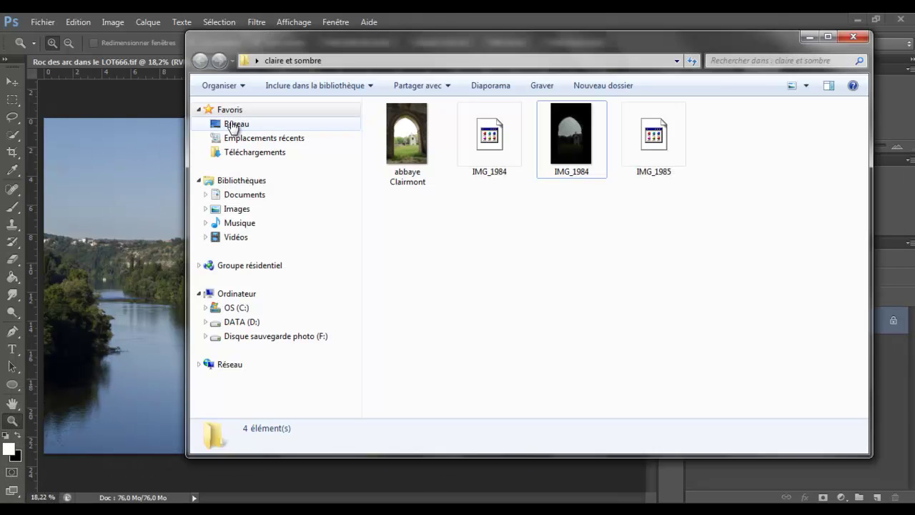
click(234, 126)
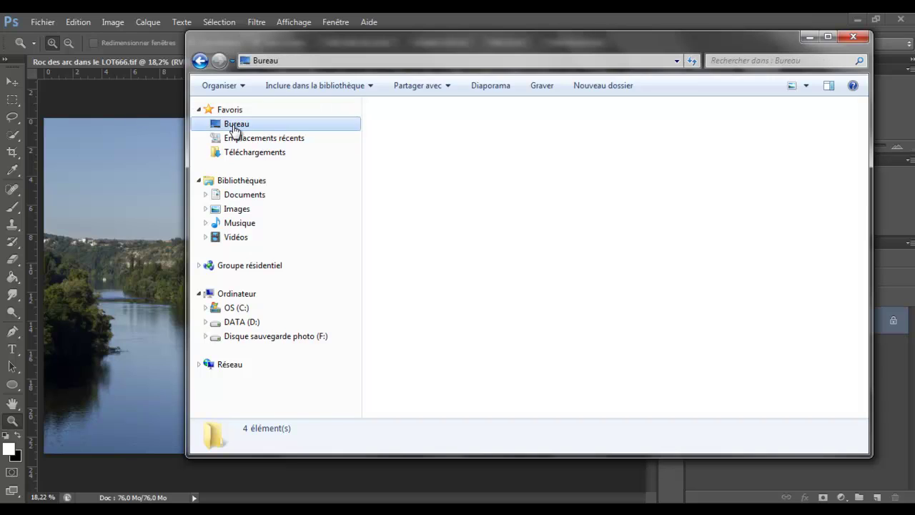
double_click(613, 268)
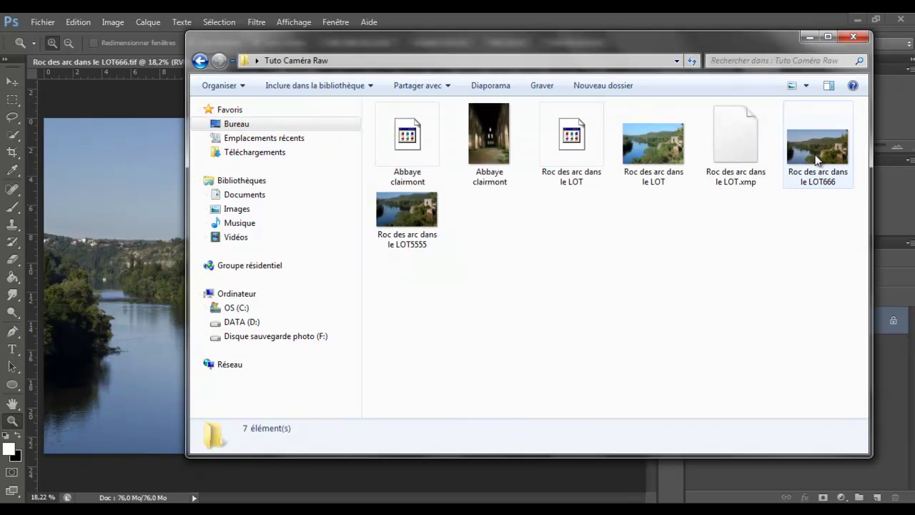
Step: Open the Roc des arc dans le LOT5555 and LOT666 TIFF images in the Windows photo viewer and minimize the folder window
double_click(394, 227)
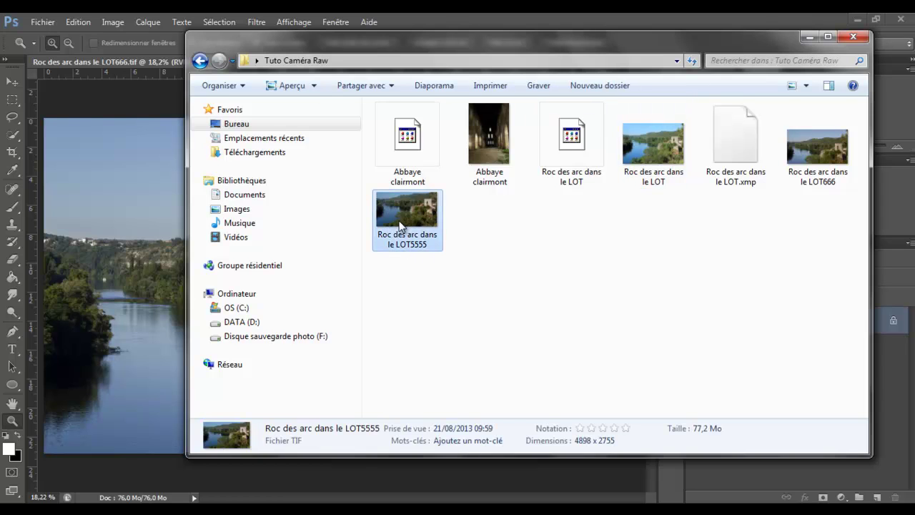
double_click(838, 164)
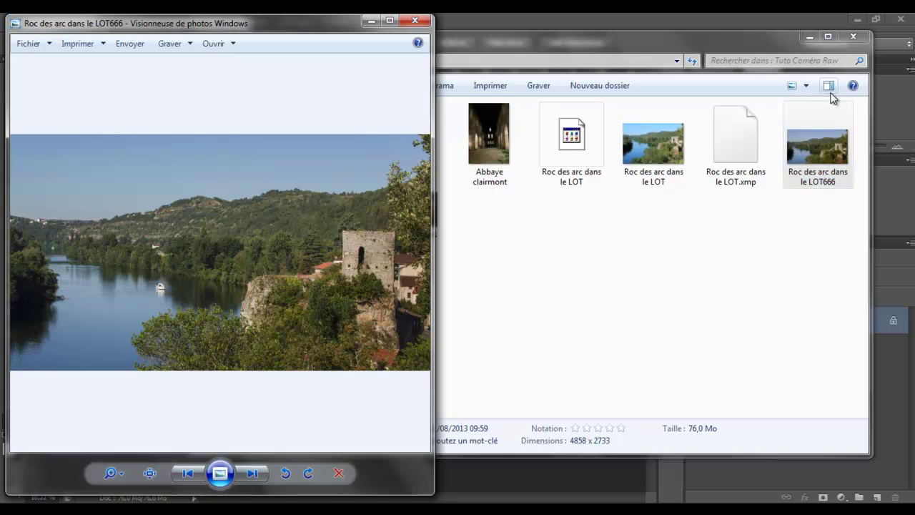
click(809, 37)
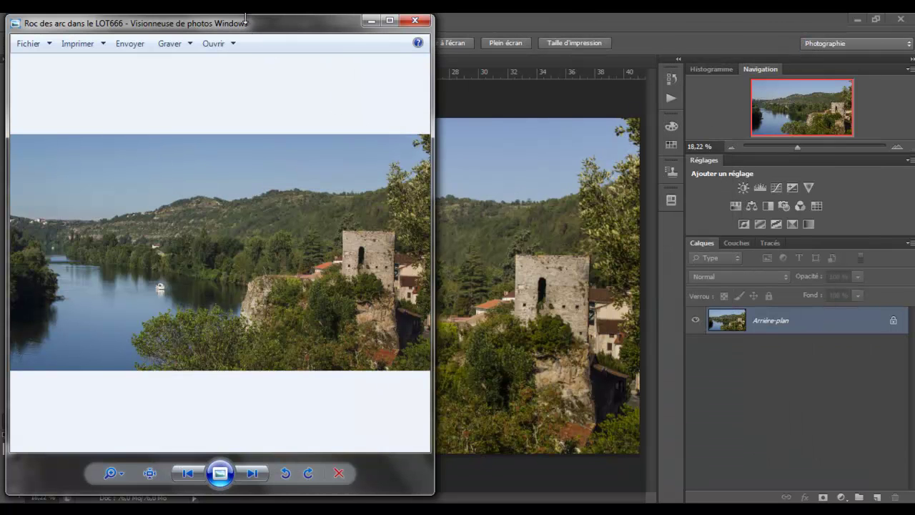
Step: Arrange and resize the LOT5555 and LOT666 viewer windows side by side at similar sizes to compare the two versions
drag(246, 18, 749, 19)
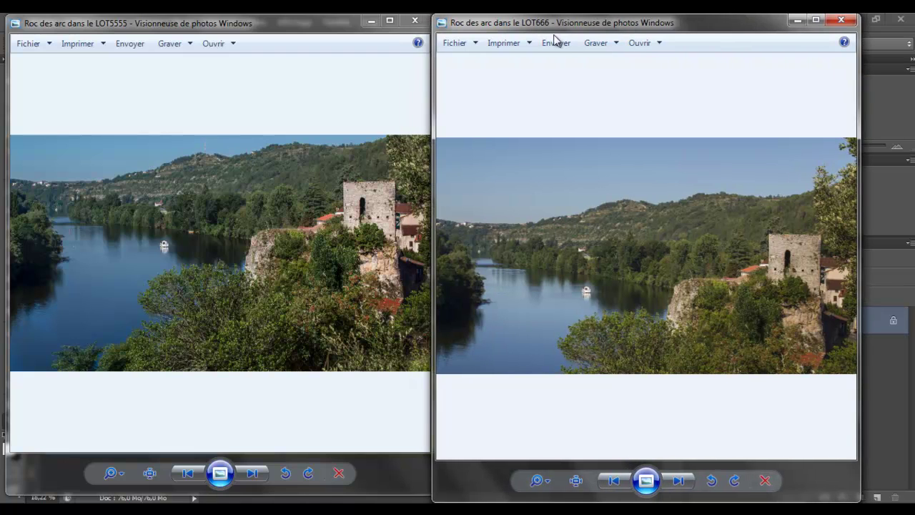
mouse_move(589, 27)
mouse_down()
mouse_move(639, 26)
mouse_move(596, 25)
mouse_up()
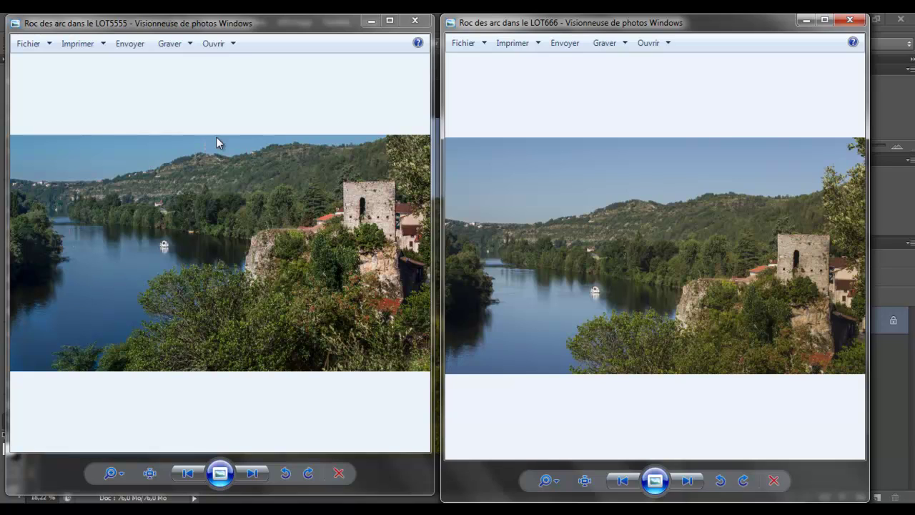
drag(613, 25, 641, 44)
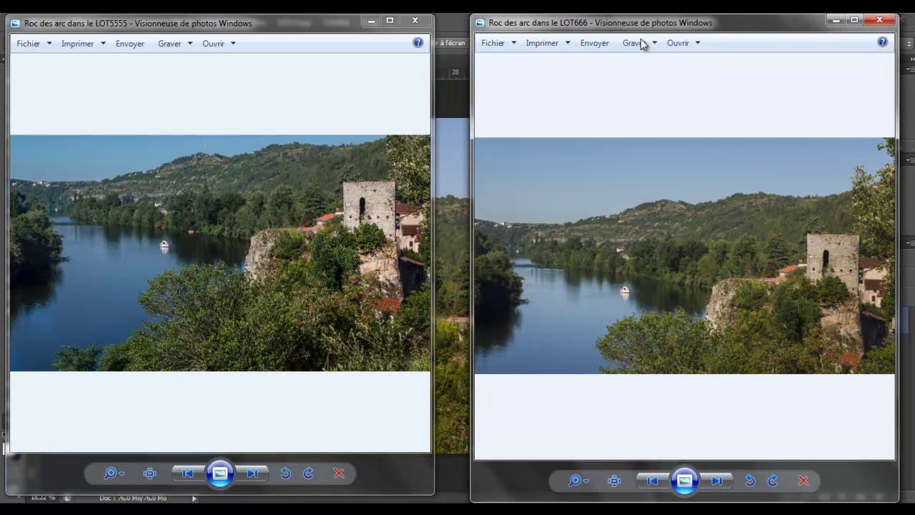
mouse_move(258, 35)
mouse_down()
mouse_move(289, 35)
mouse_move(265, 35)
mouse_up()
drag(443, 127, 467, 128)
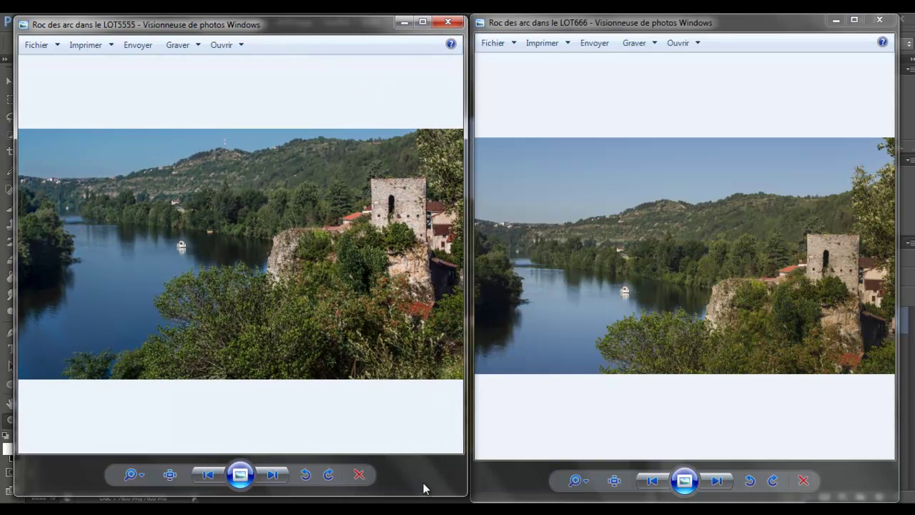
drag(425, 496, 428, 498)
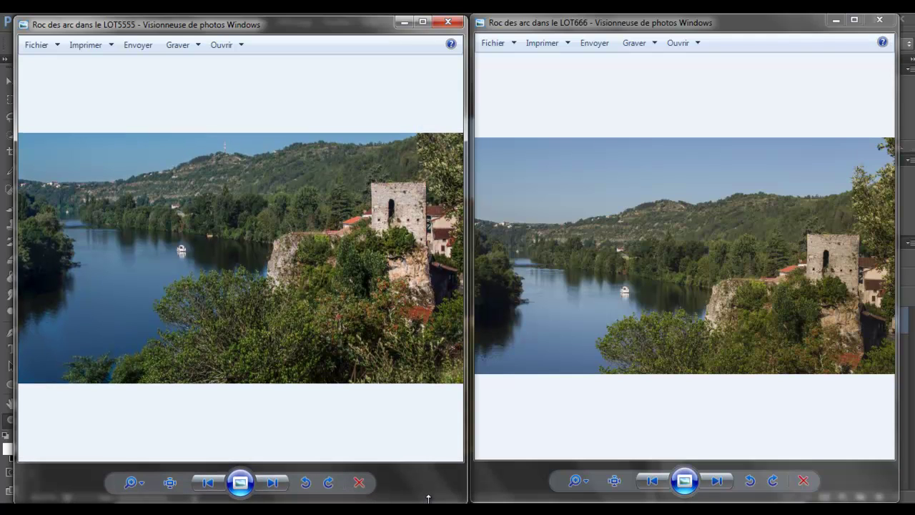
drag(299, 22, 297, 27)
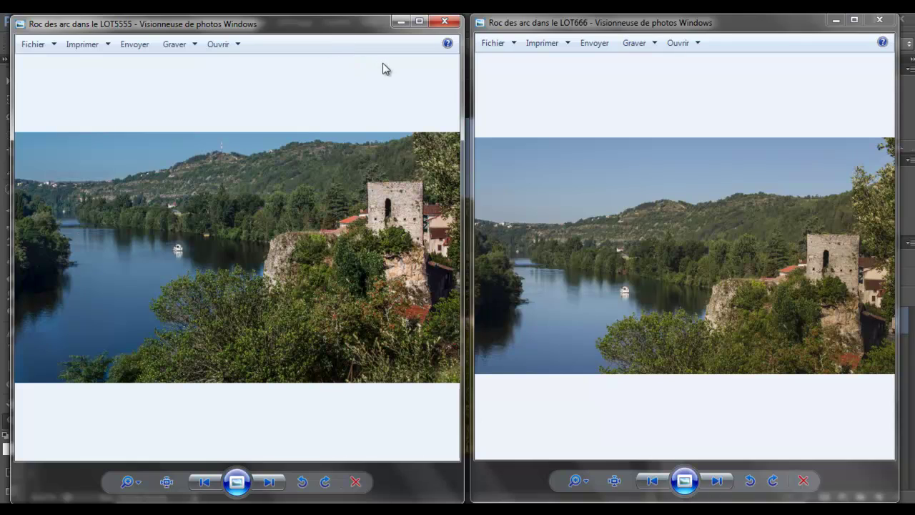